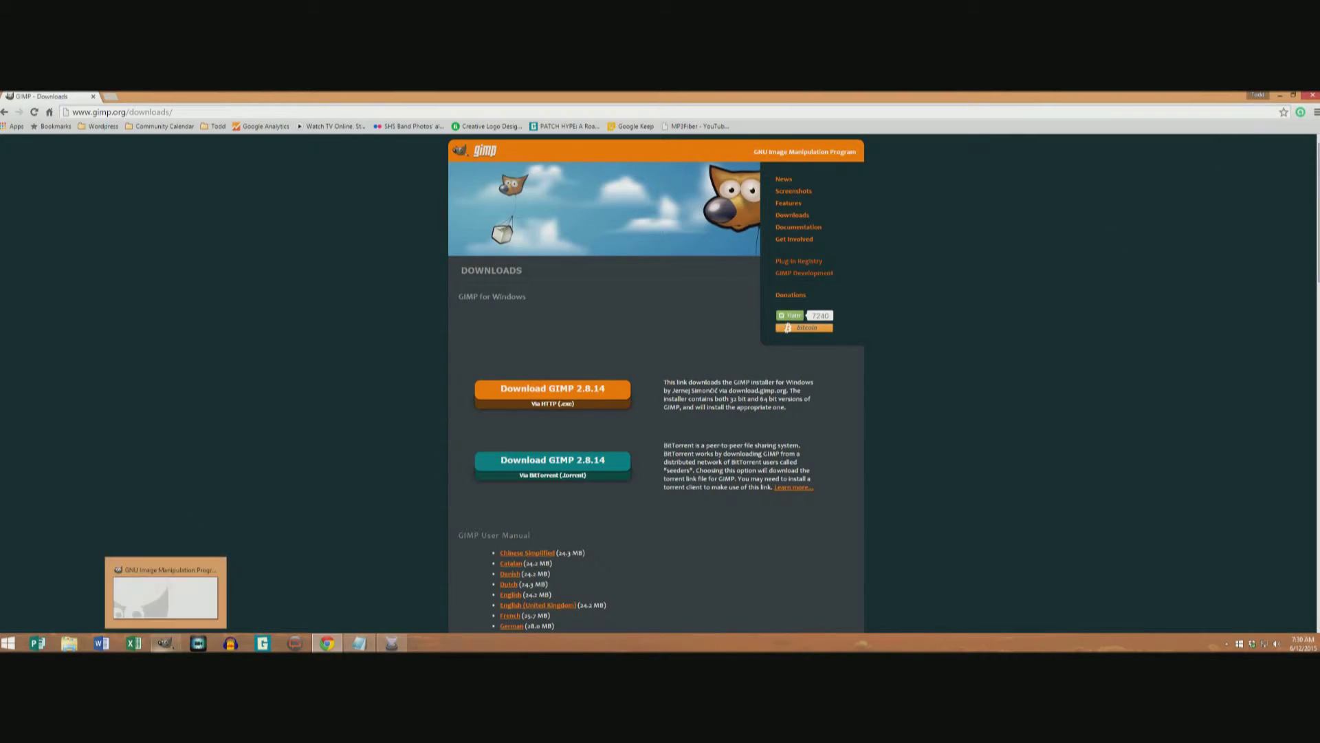
Open 20150215_105111.jpg from the Desktop in GIMP and look over the task list in Notepad
{"action": "left_click", "coordinate": [165, 643]}
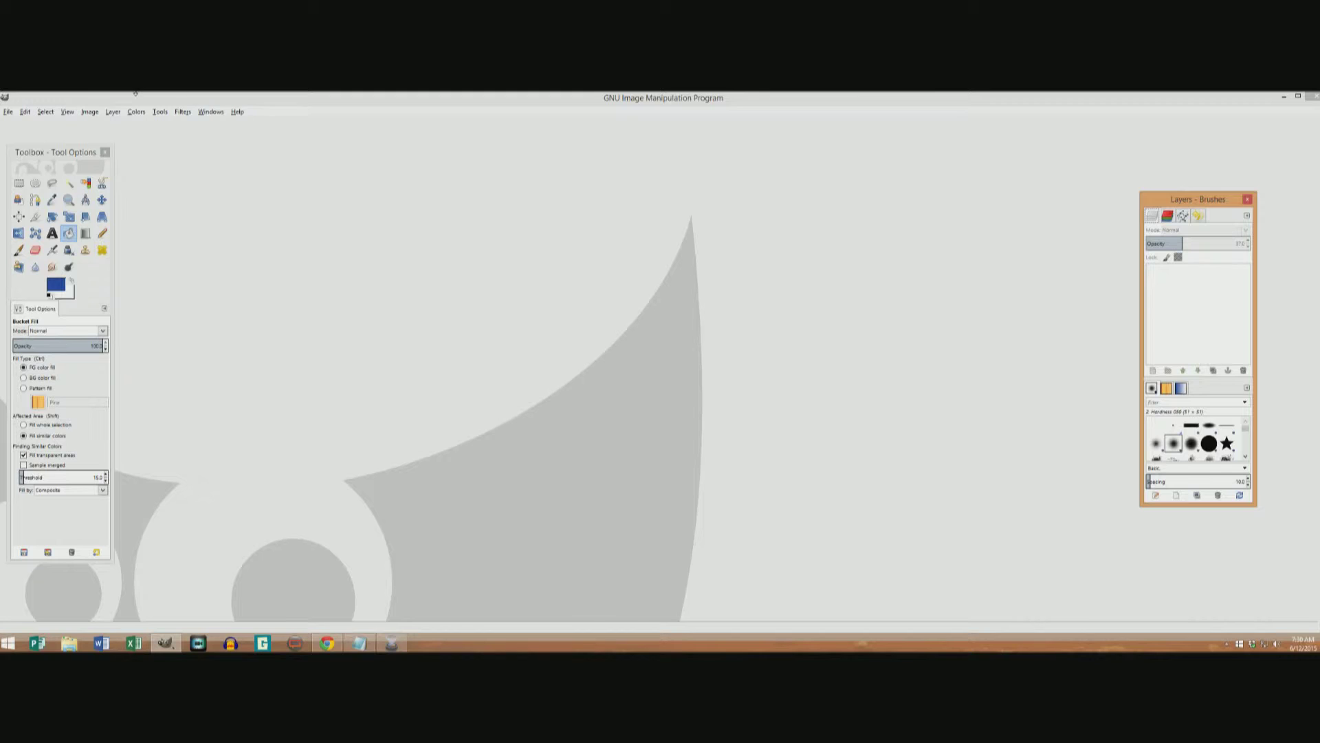
{"action": "left_click", "coordinate": [8, 112]}
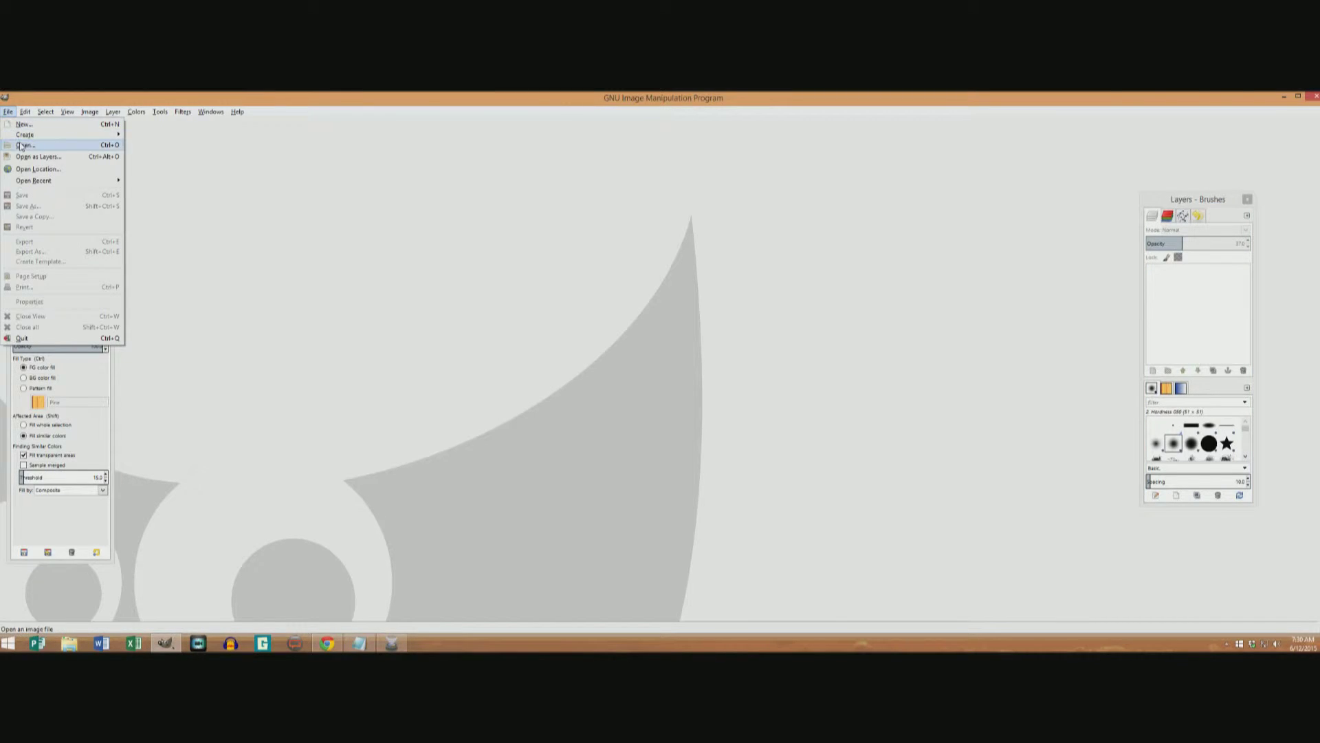
{"action": "left_click", "coordinate": [20, 145]}
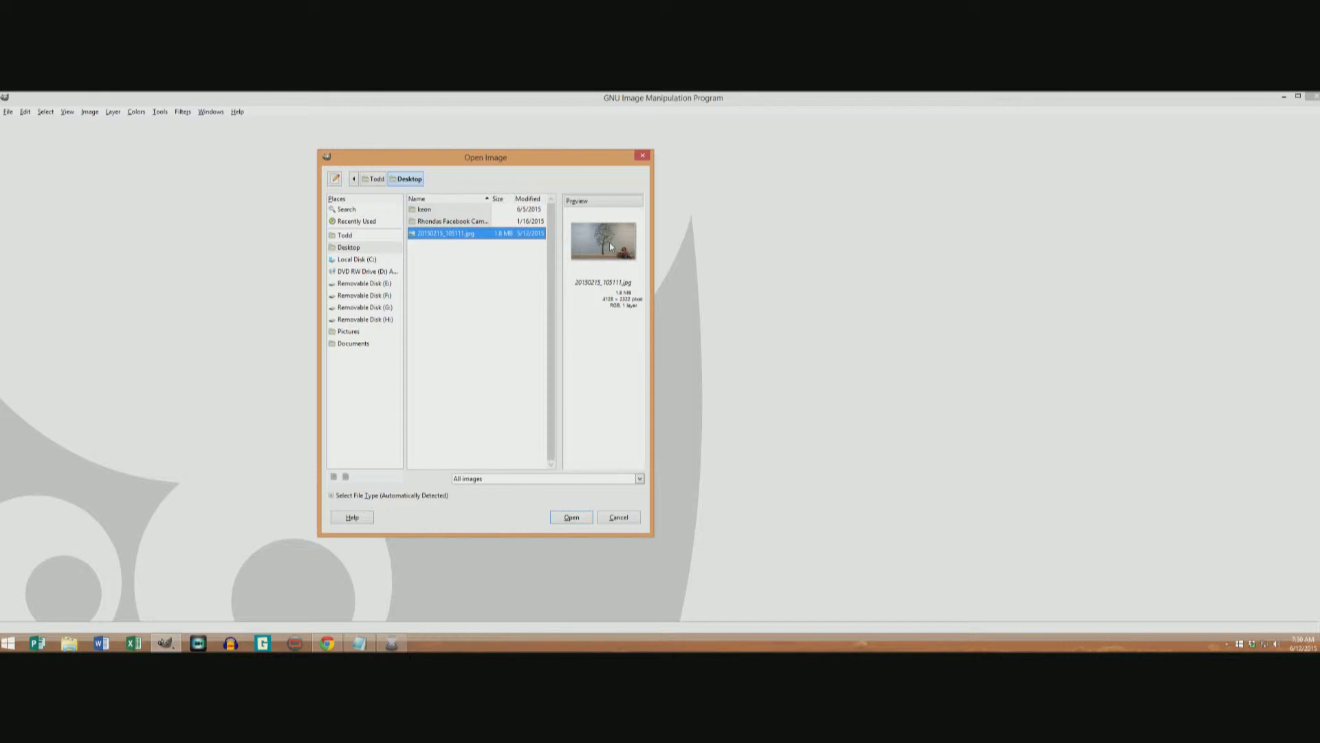
{"action": "left_click", "coordinate": [581, 516]}
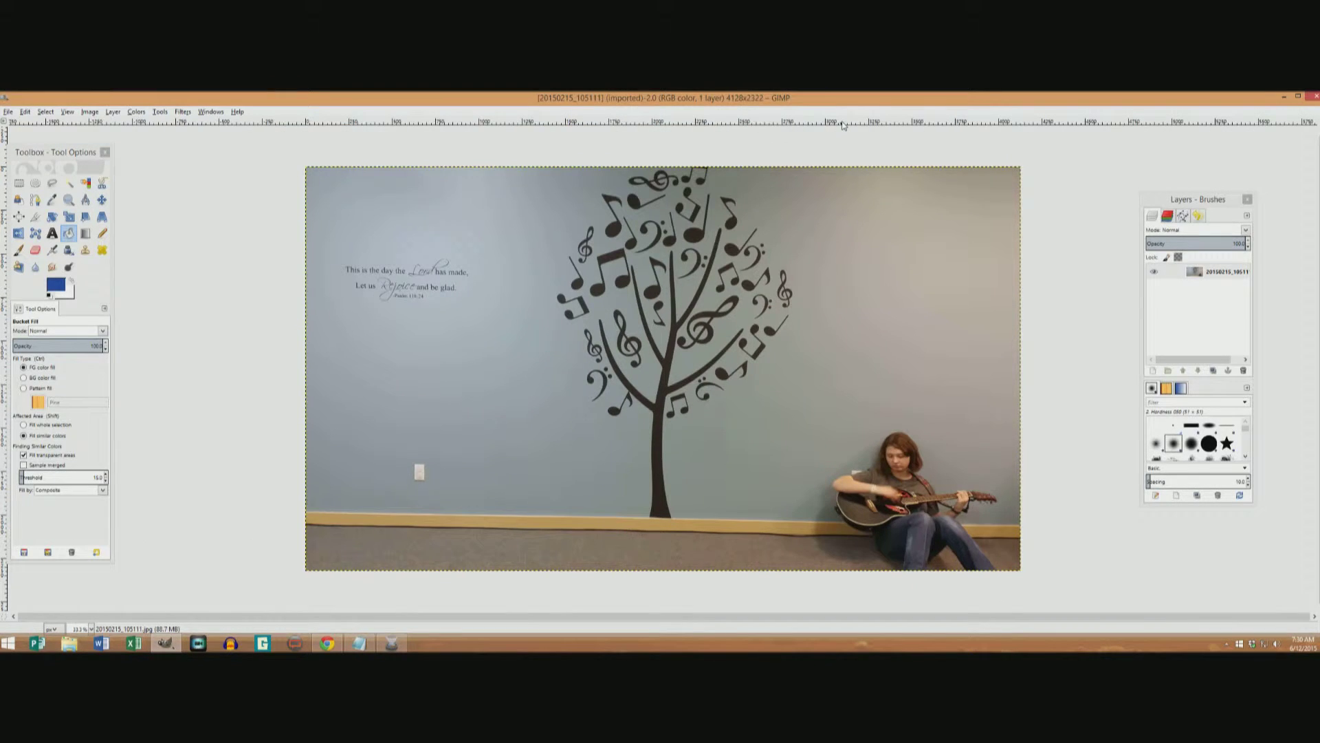
{"action": "left_click", "coordinate": [359, 643]}
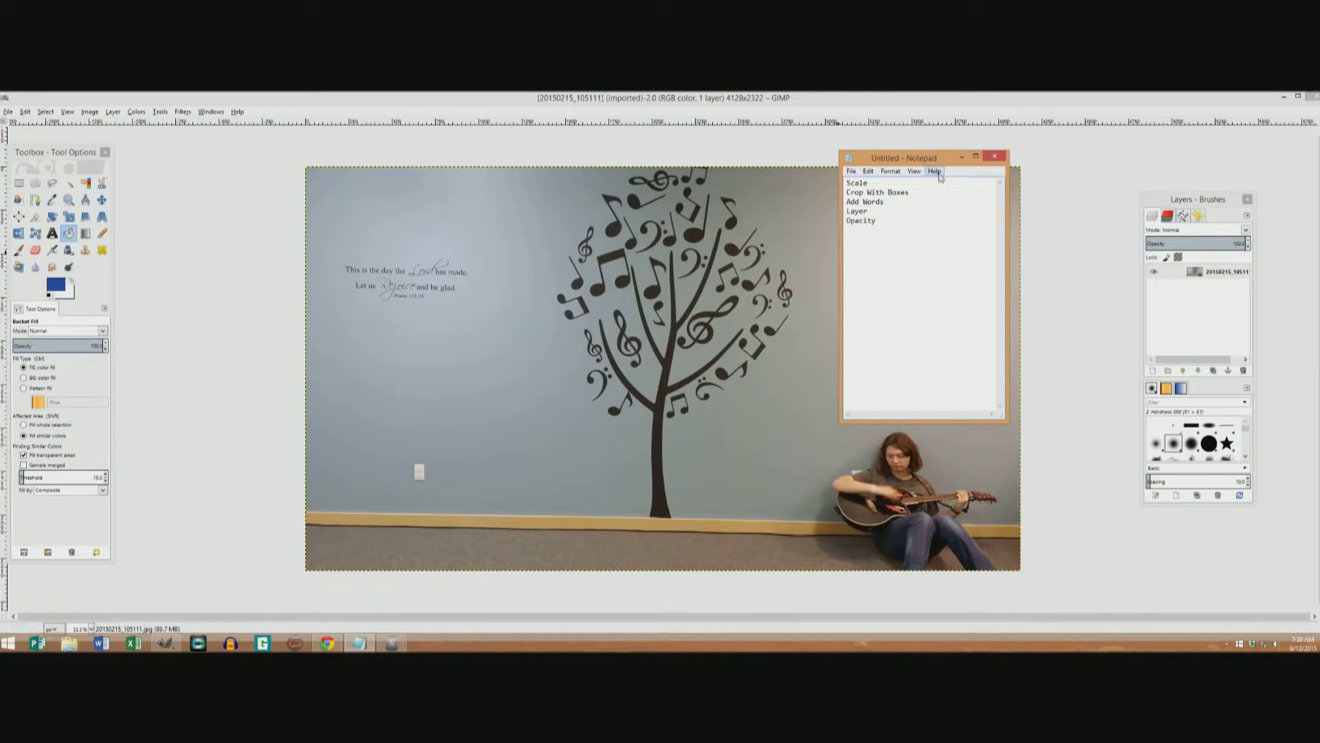
{"action": "left_click", "coordinate": [961, 157]}
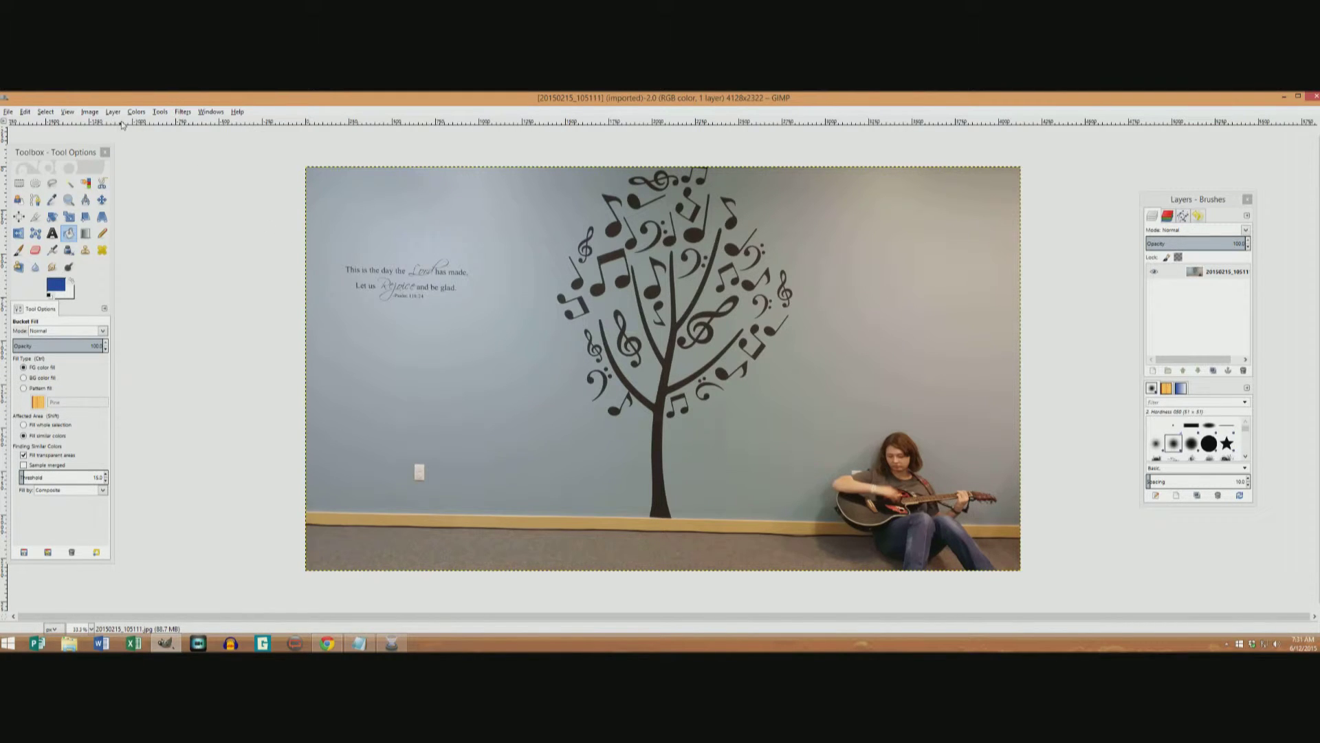
Scale the image to 1000 px wide, keeping its proportions
{"action": "left_click", "coordinate": [90, 112]}
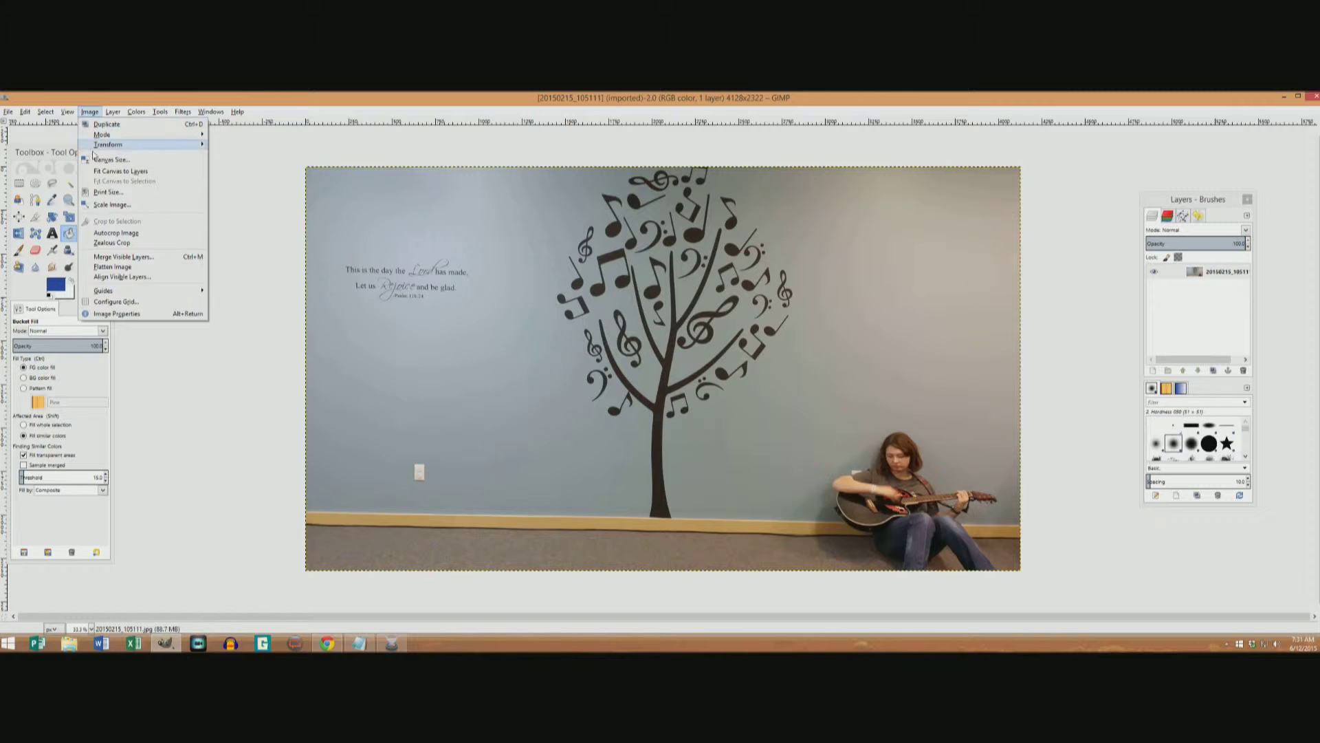
{"action": "left_click", "coordinate": [112, 204]}
{"action": "left_click_drag", "start_coordinate": [646, 302], "coordinate": [927, 302]}
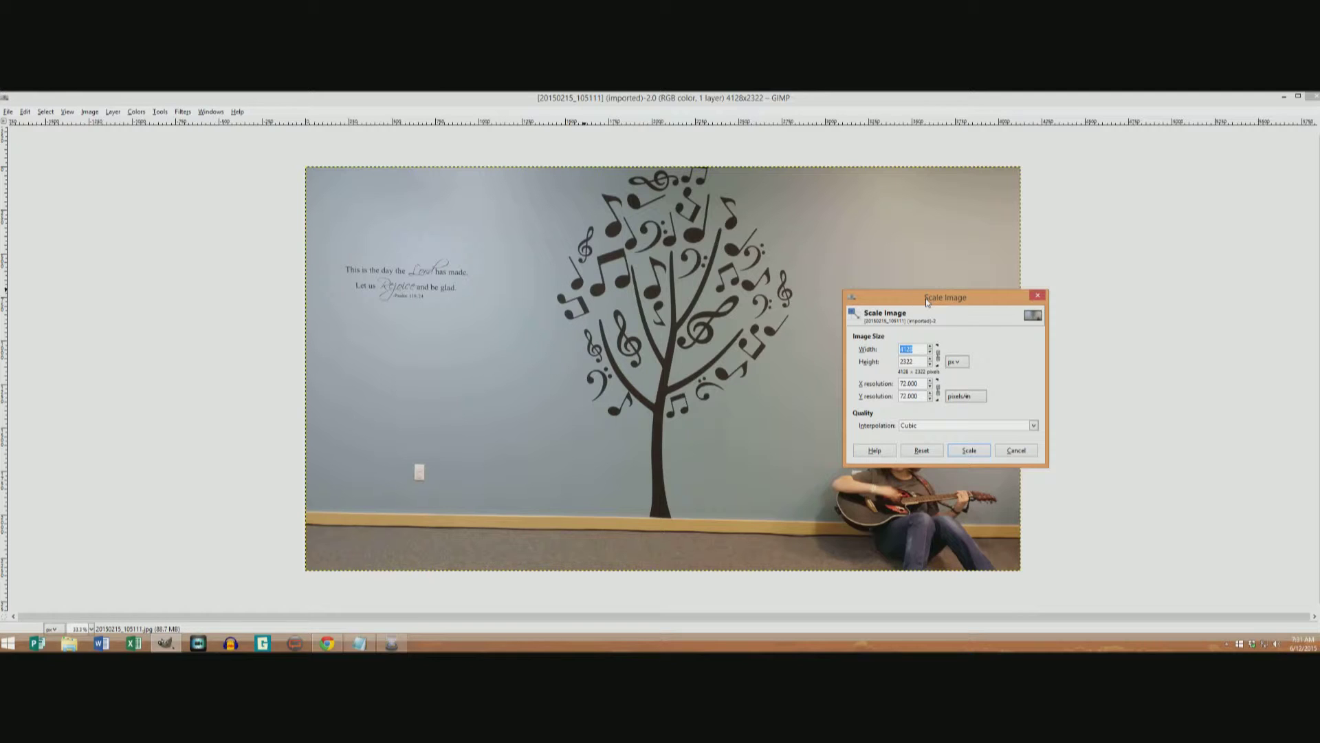
{"action": "type", "text": "1000"}
{"action": "key", "text": "Tab"}
{"action": "left_click", "coordinate": [970, 450]}
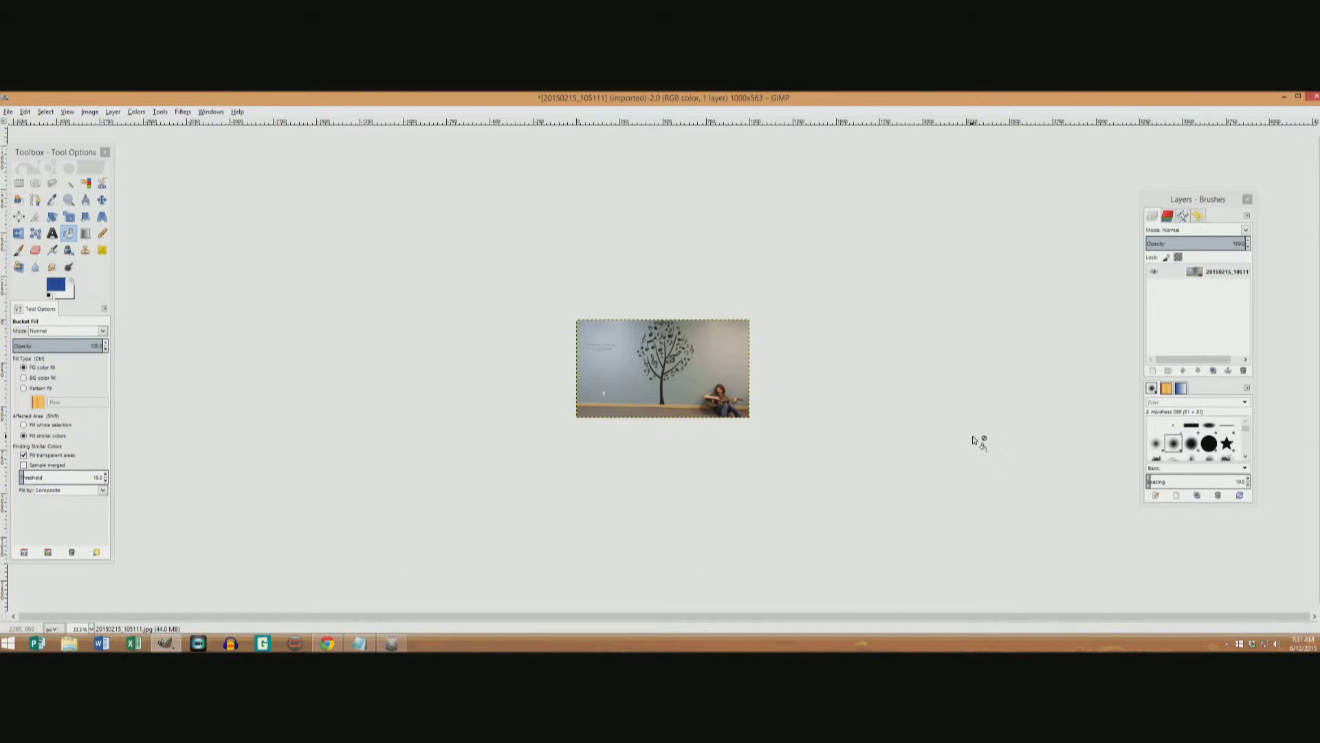
{"action": "scroll", "coordinate": [973, 440], "scroll_direction": "up", "scroll_amount": 4}
{"action": "scroll", "coordinate": [973, 440], "scroll_direction": "down", "scroll_amount": 1}
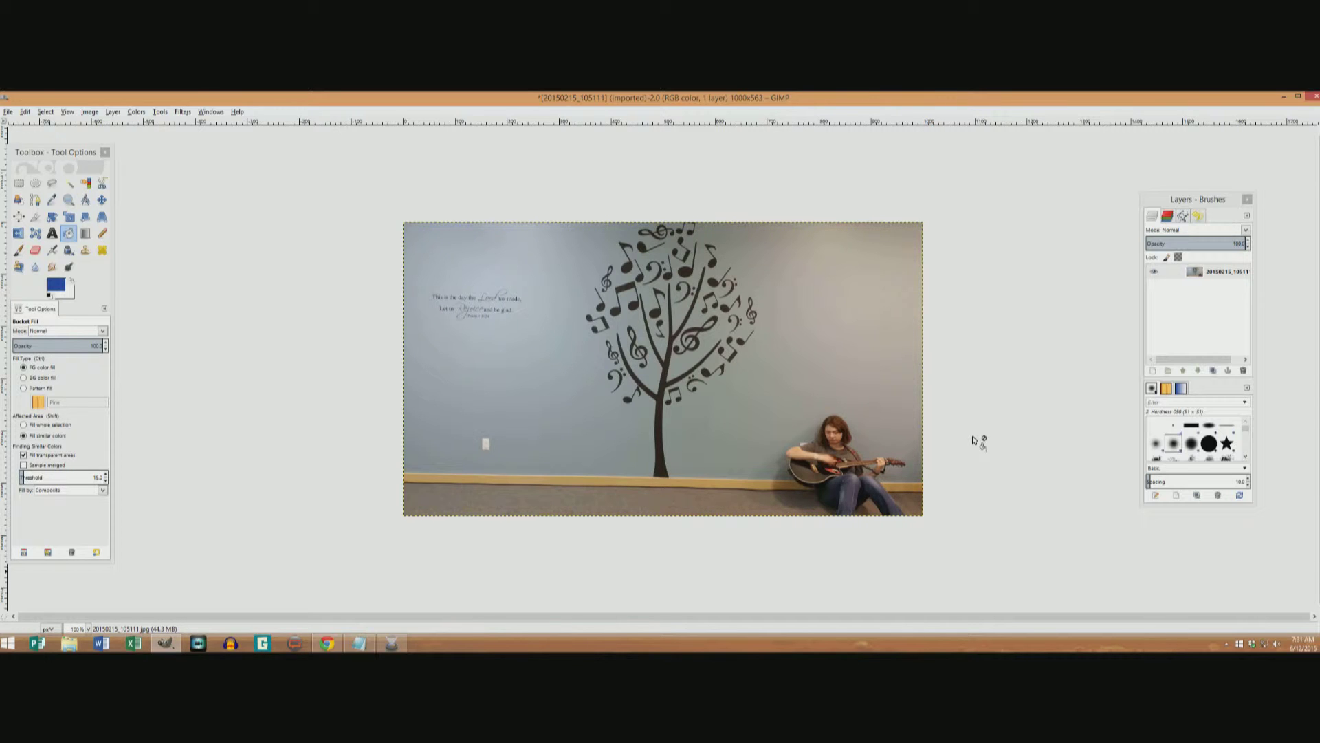
{"action": "scroll", "coordinate": [973, 440], "scroll_direction": "up", "scroll_amount": 2}
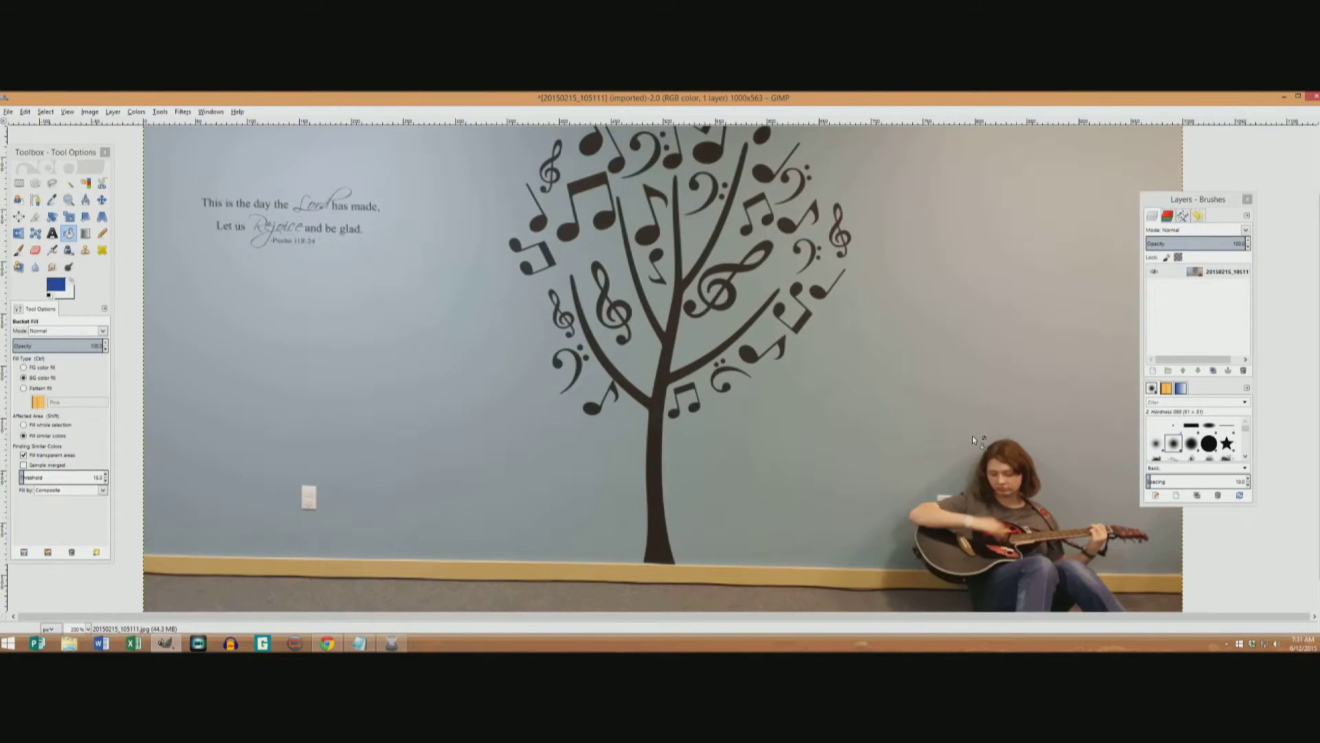
{"action": "scroll", "coordinate": [973, 440], "scroll_direction": "down", "scroll_amount": 2}
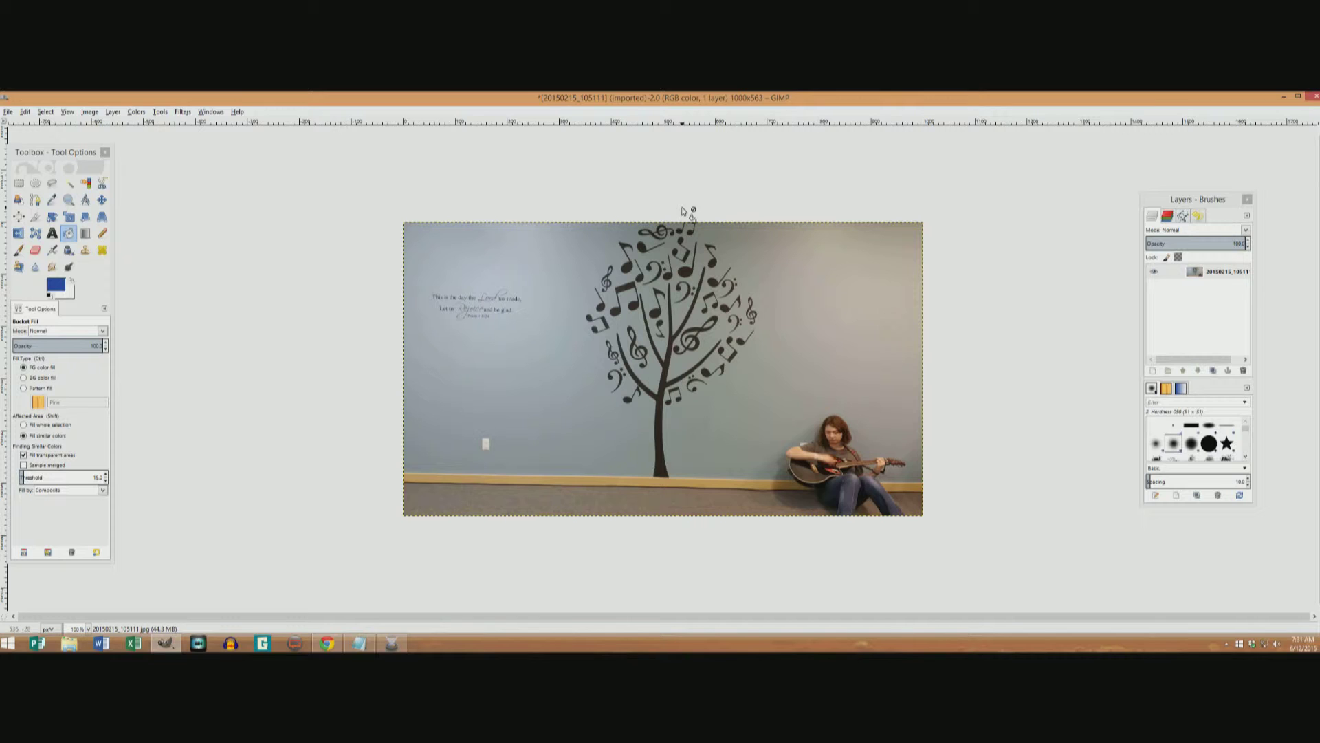
{"action": "left_click", "coordinate": [19, 182]}
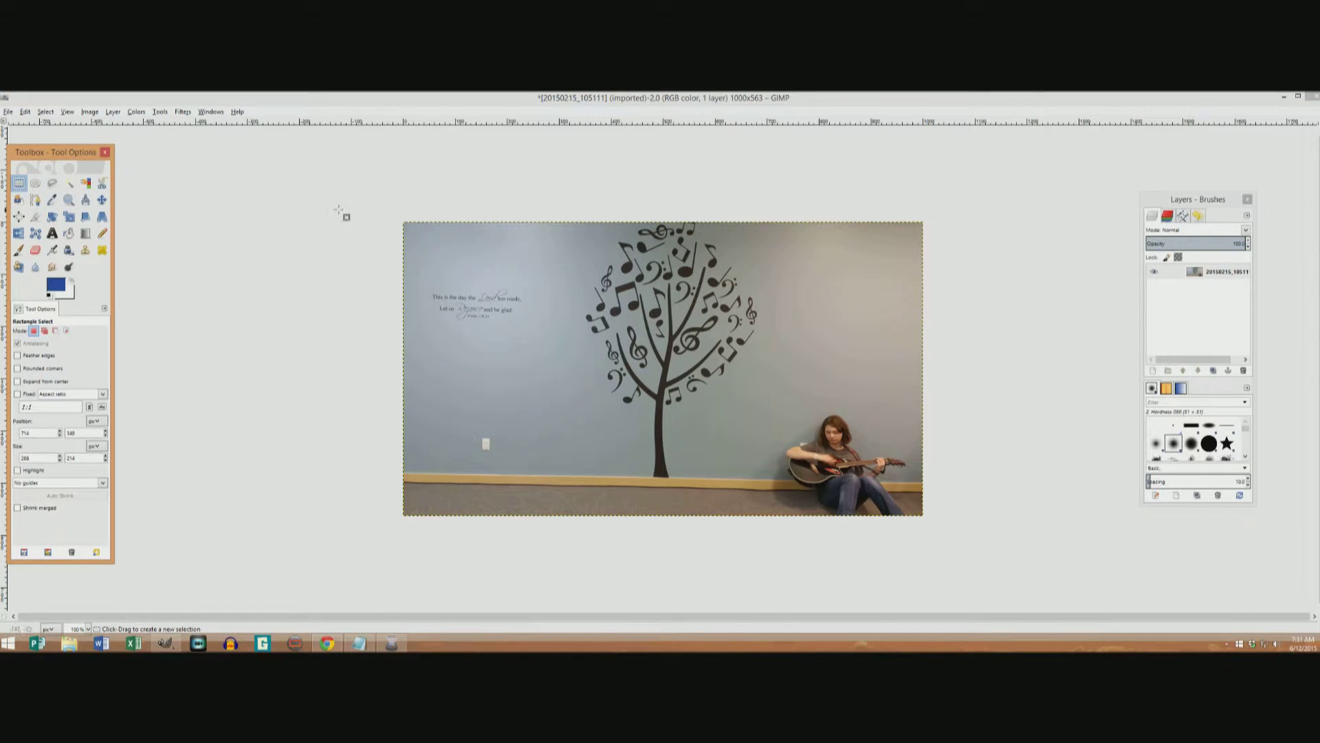
{"action": "left_click", "coordinate": [434, 195]}
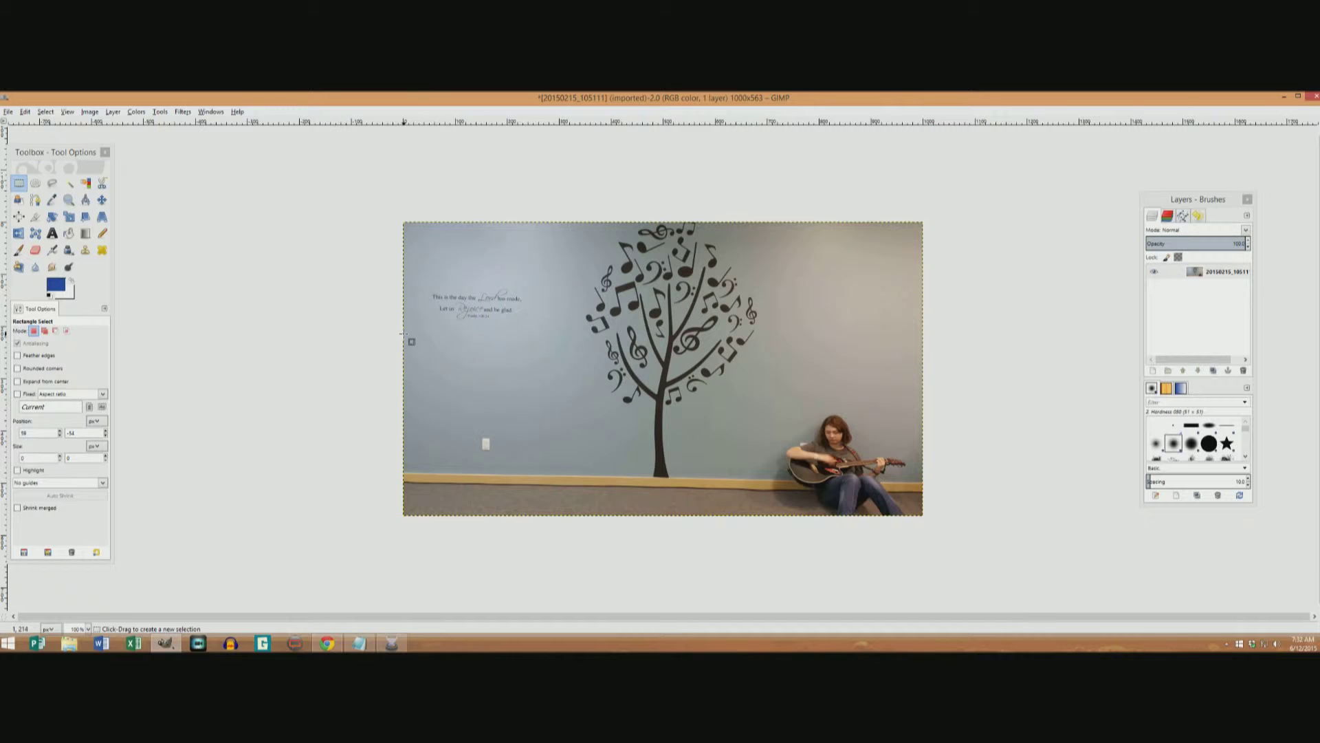
{"action": "left_click_drag", "start_coordinate": [403, 329], "coordinate": [931, 524]}
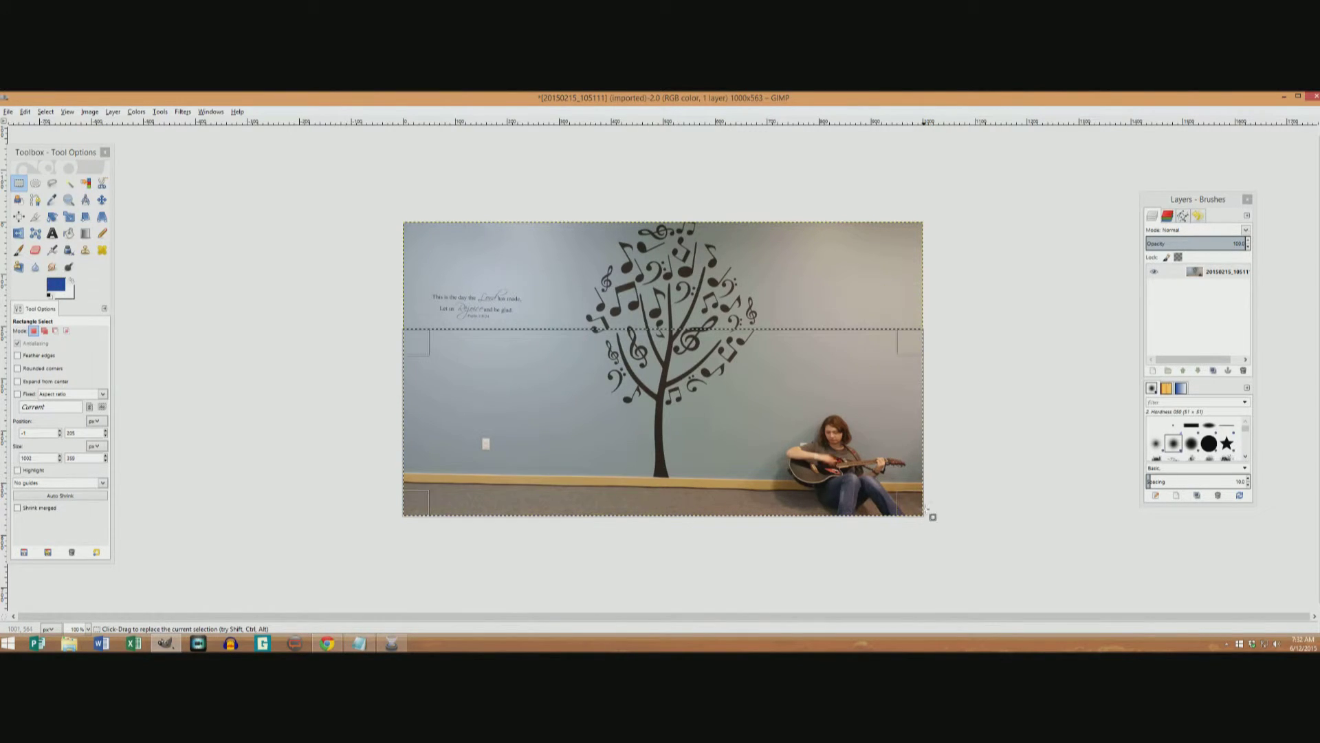
{"action": "left_click_drag", "start_coordinate": [923, 349], "coordinate": [922, 366]}
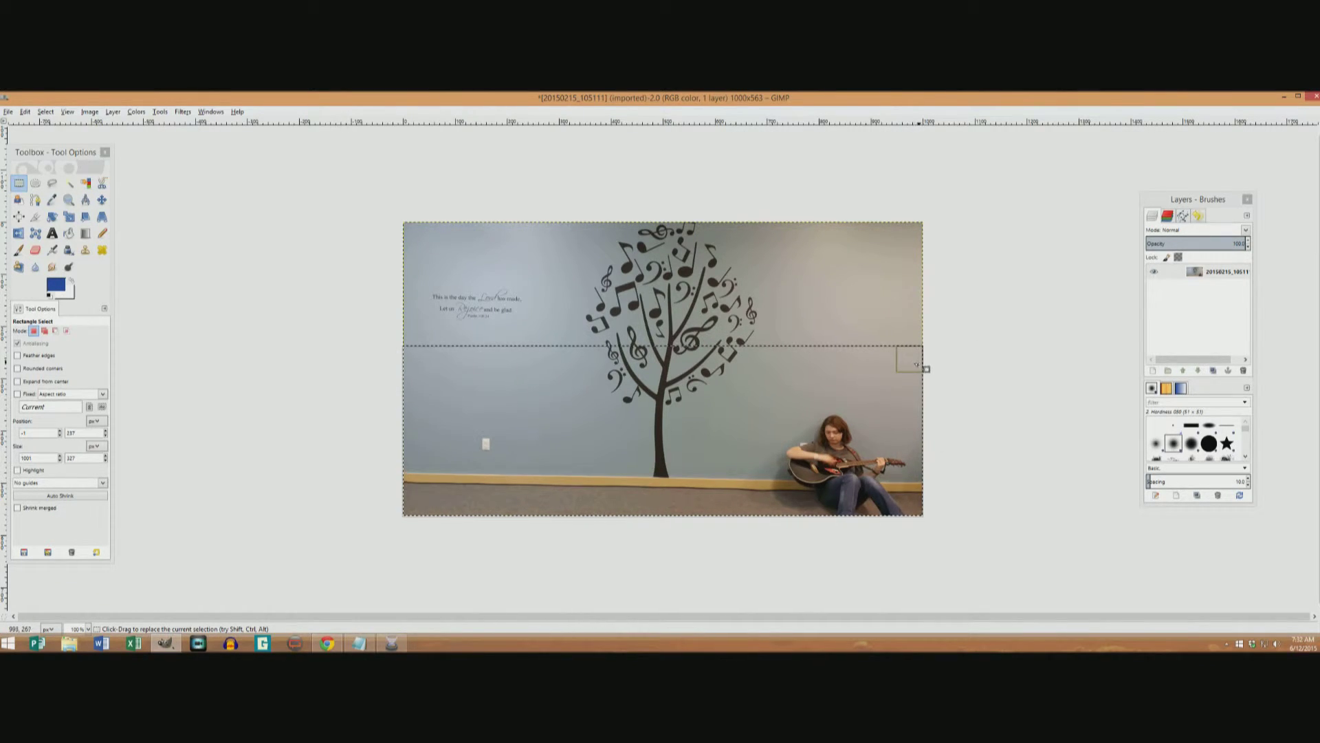
{"action": "left_click_drag", "start_coordinate": [923, 369], "coordinate": [924, 373]}
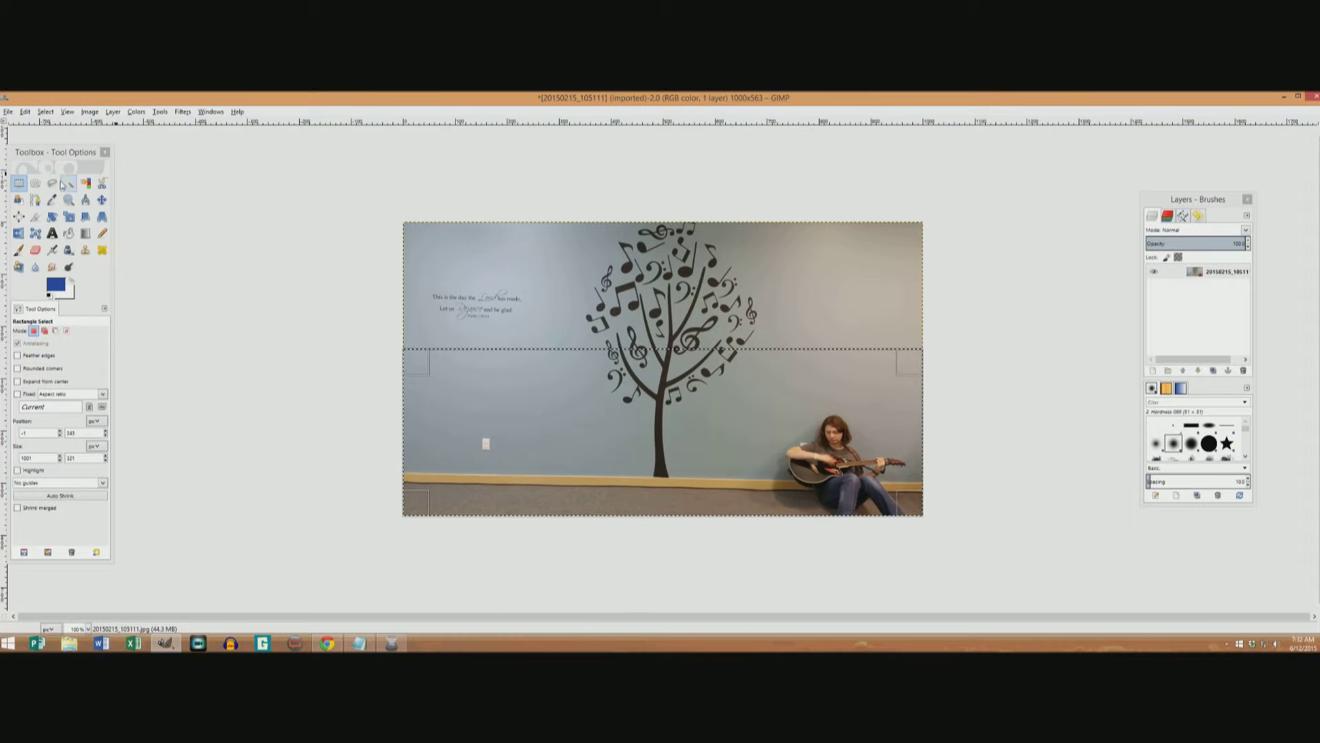
Make a new rectangular selection of the image's lower half, full width and about 287 px high, and crop the image to it
{"action": "left_click", "coordinate": [18, 186]}
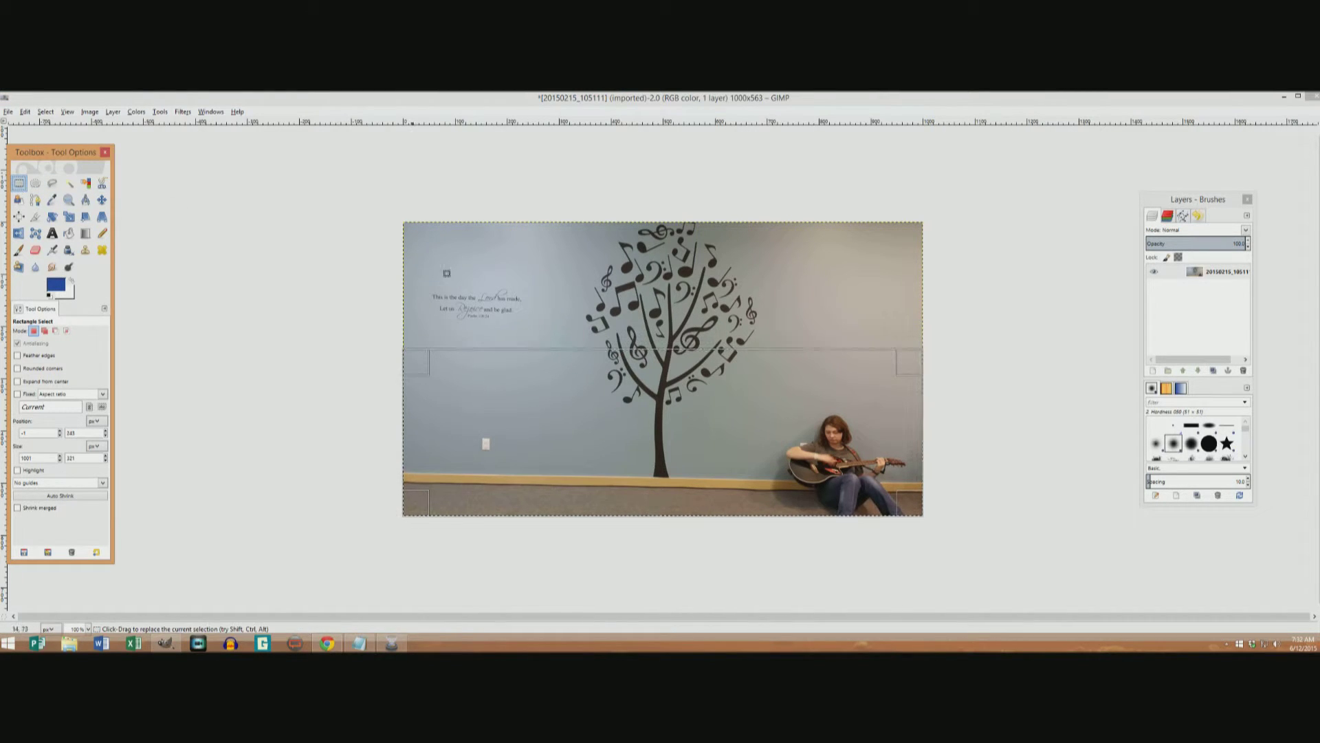
{"action": "left_click", "coordinate": [377, 288]}
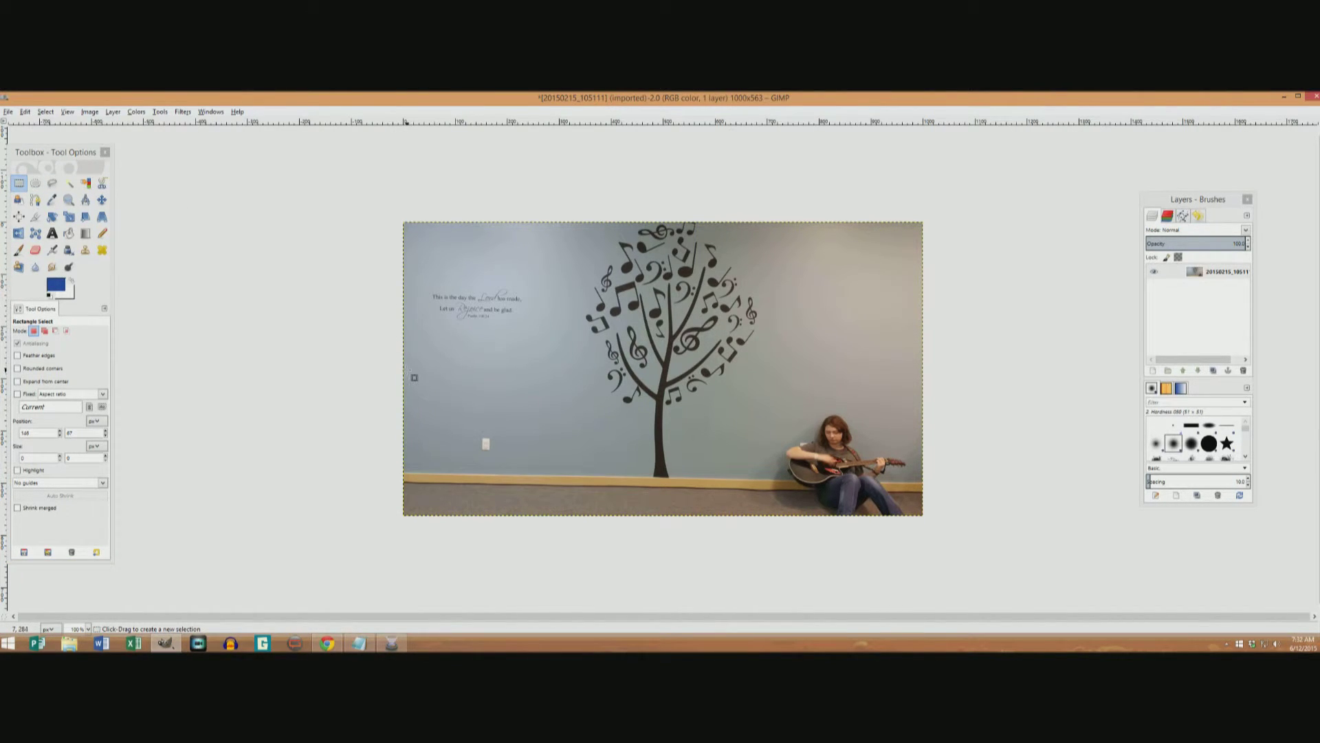
{"action": "left_click_drag", "start_coordinate": [403, 368], "coordinate": [928, 521]}
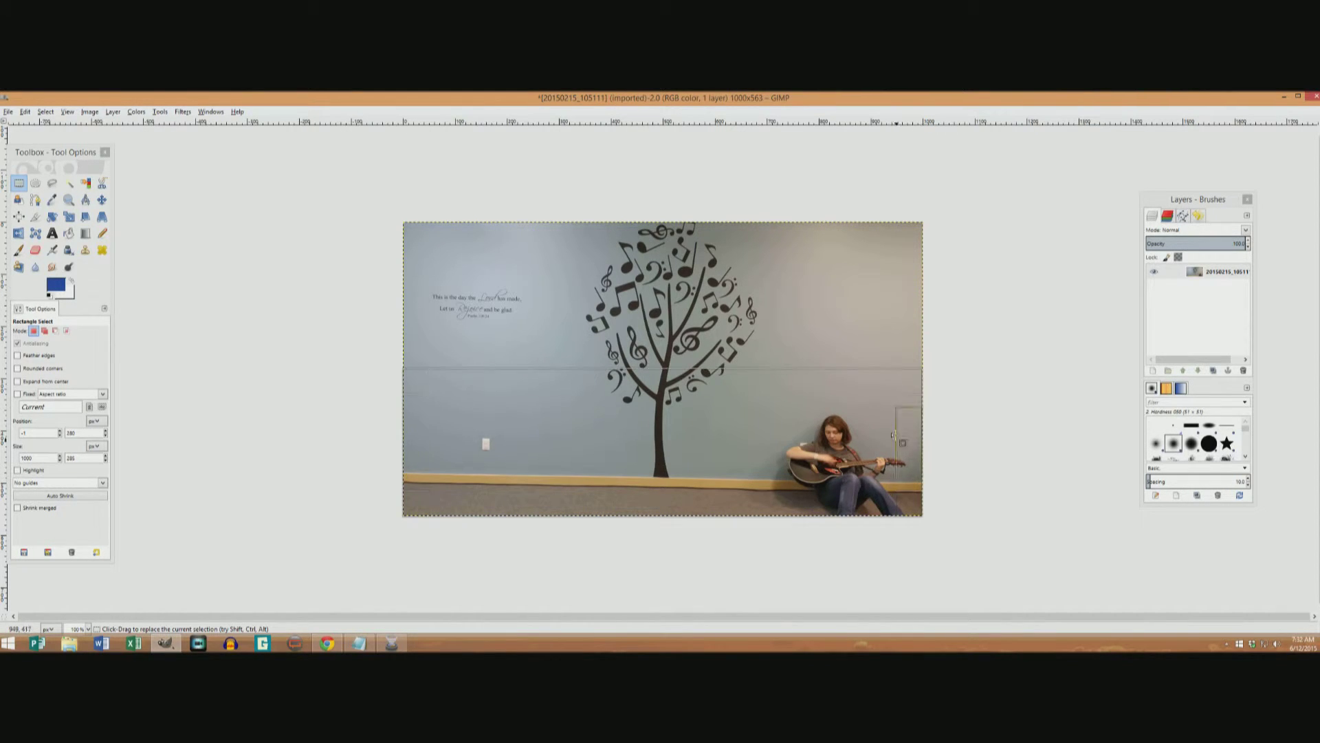
{"action": "left_click_drag", "start_coordinate": [928, 393], "coordinate": [926, 391]}
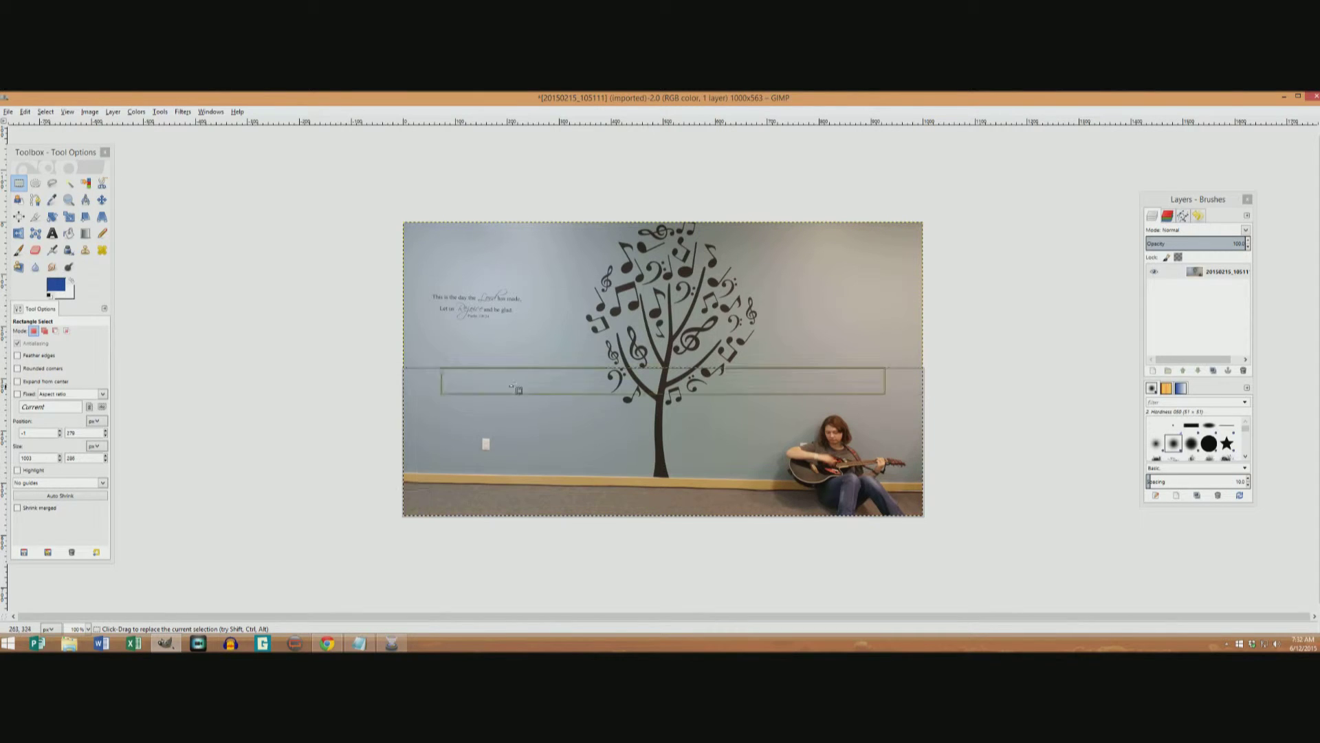
{"action": "left_click_drag", "start_coordinate": [417, 378], "coordinate": [417, 377]}
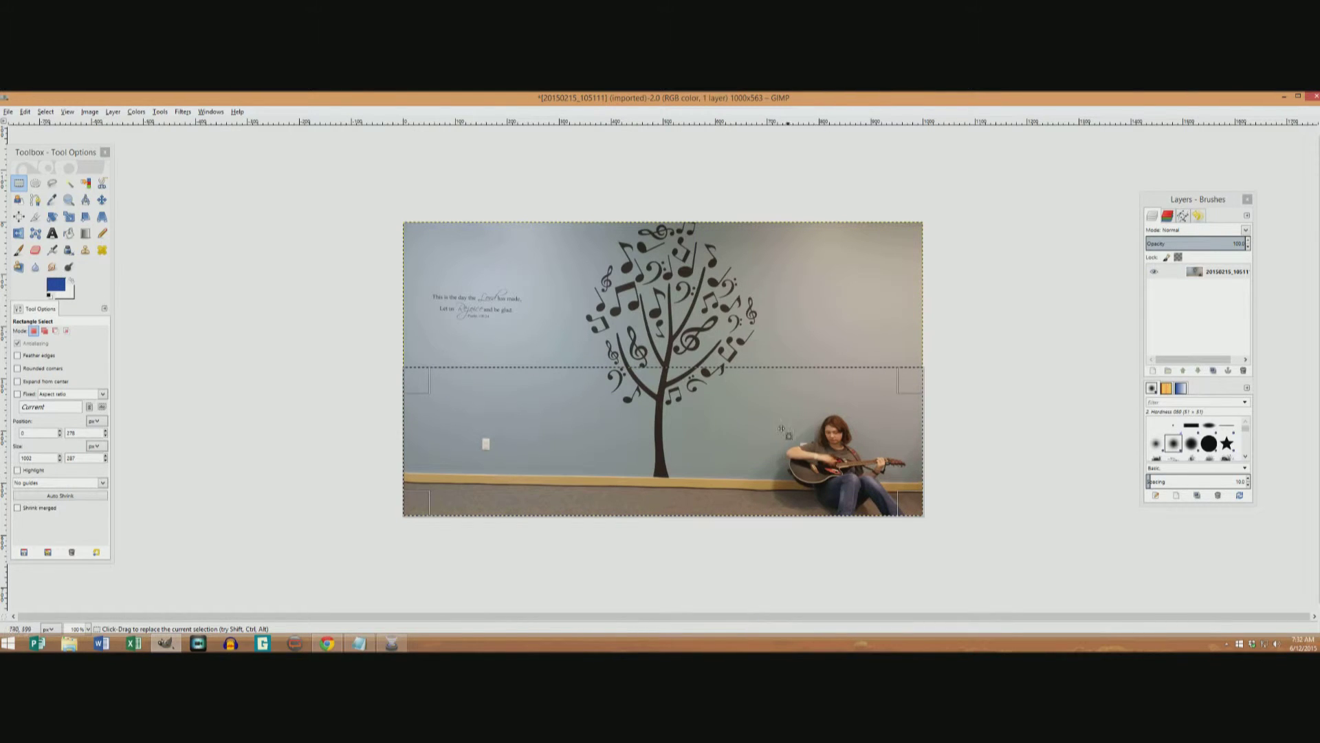
{"action": "left_click", "coordinate": [91, 113]}
{"action": "left_click", "coordinate": [117, 221]}
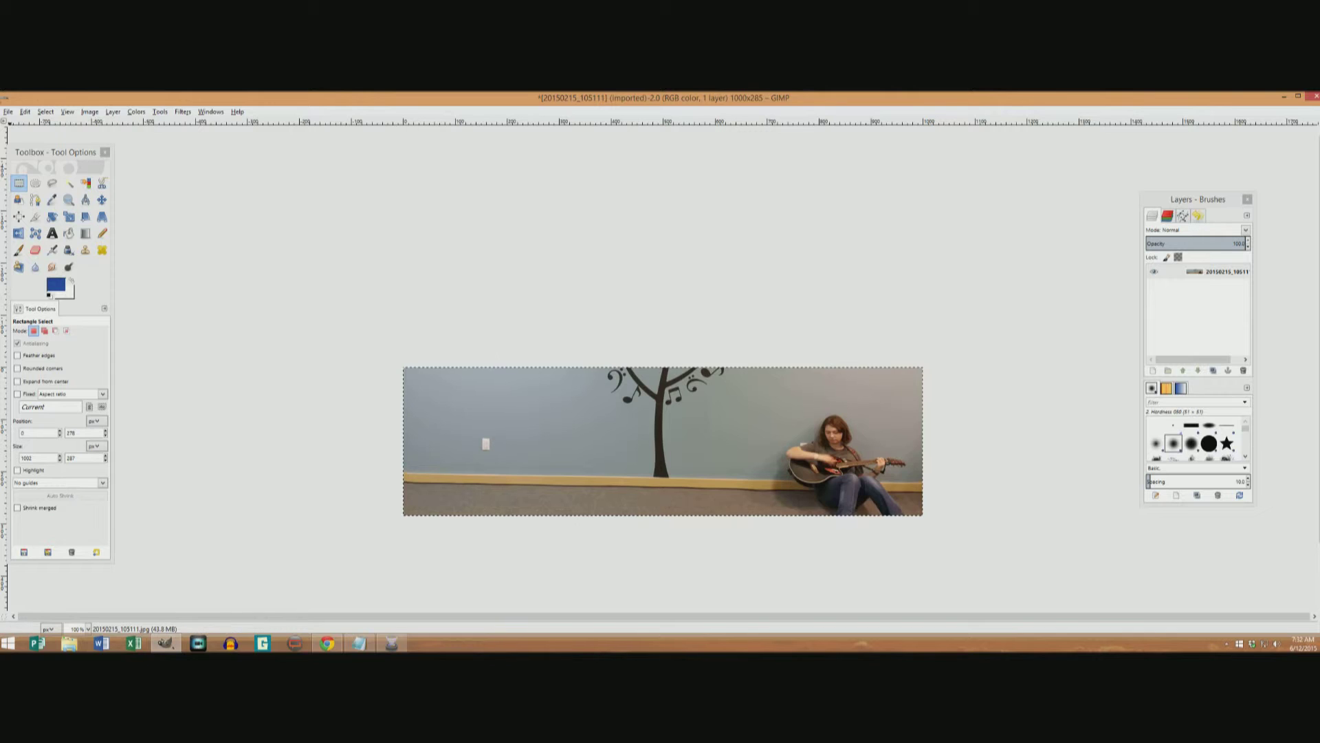
Check the Notepad task list again and add the text "Youth Worship" on the wall near the left end of the banner
{"action": "left_click", "coordinate": [358, 643]}
{"action": "left_click", "coordinate": [359, 643]}
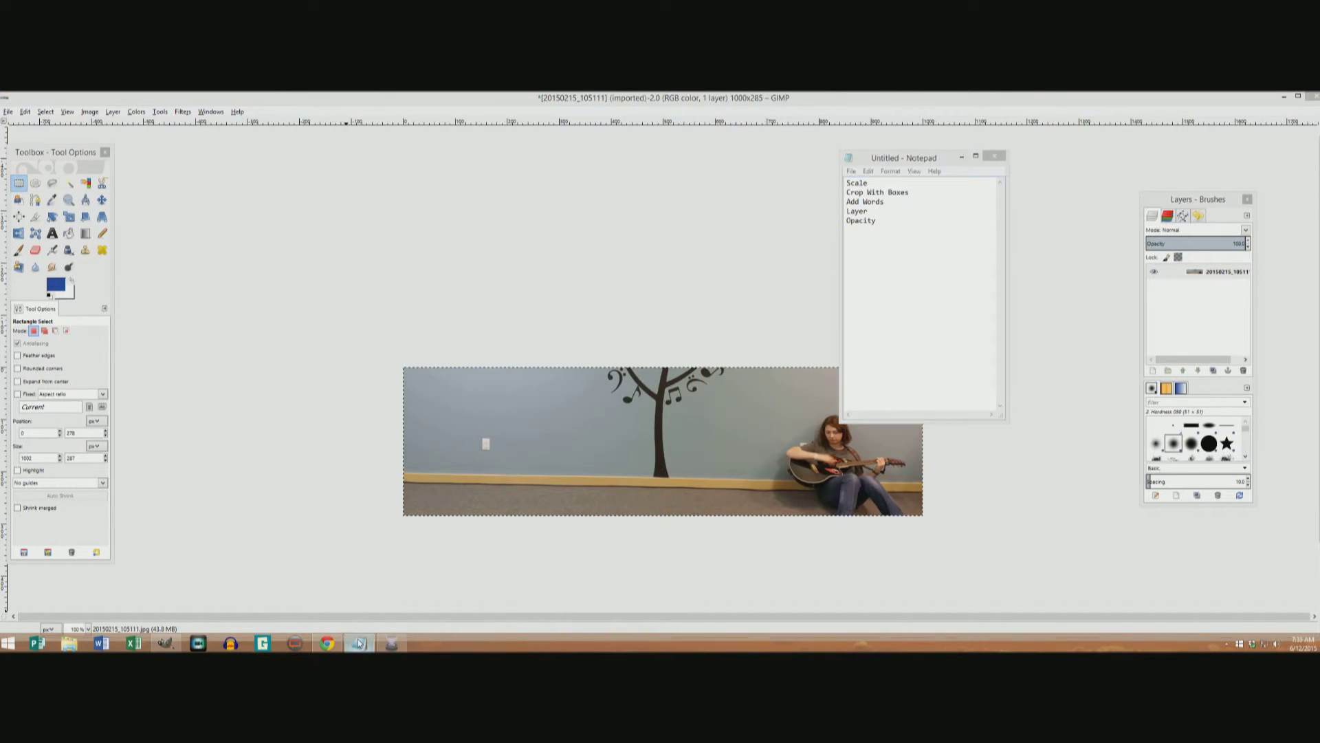
{"action": "left_click", "coordinate": [52, 233]}
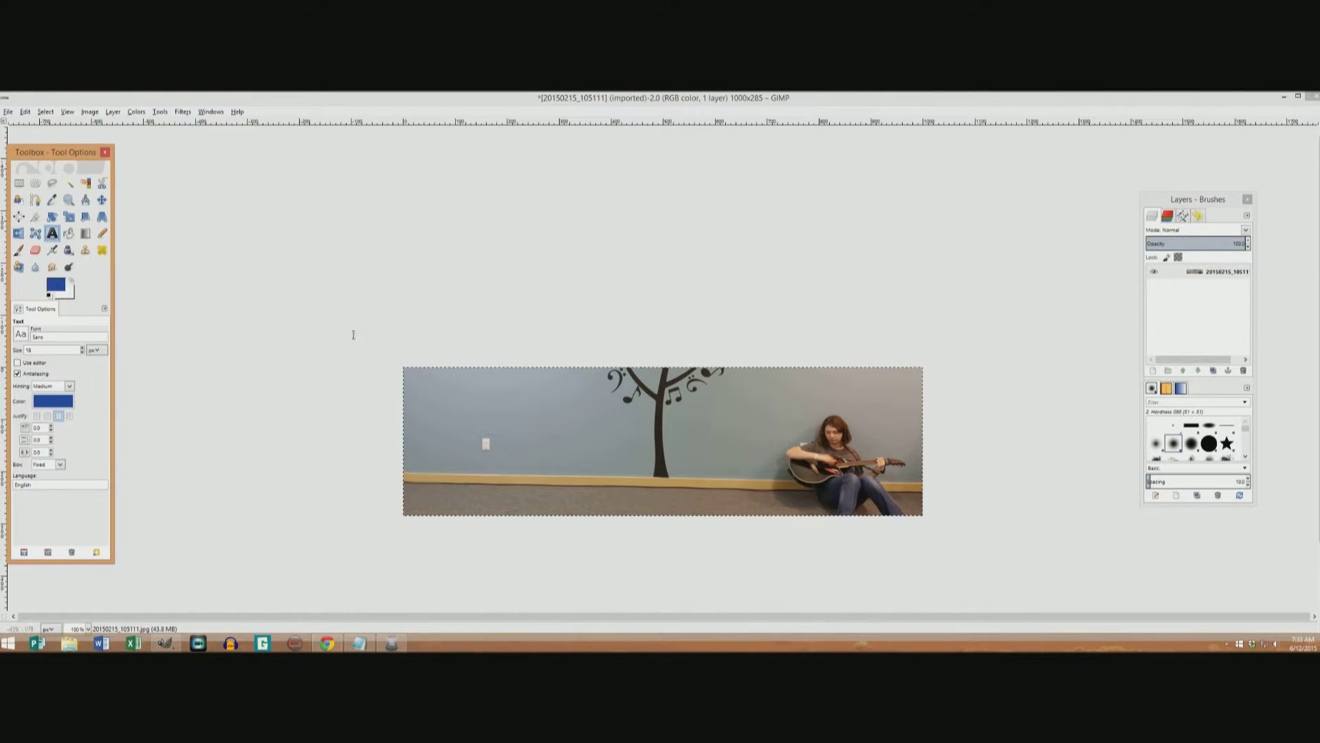
{"action": "left_click", "coordinate": [427, 430]}
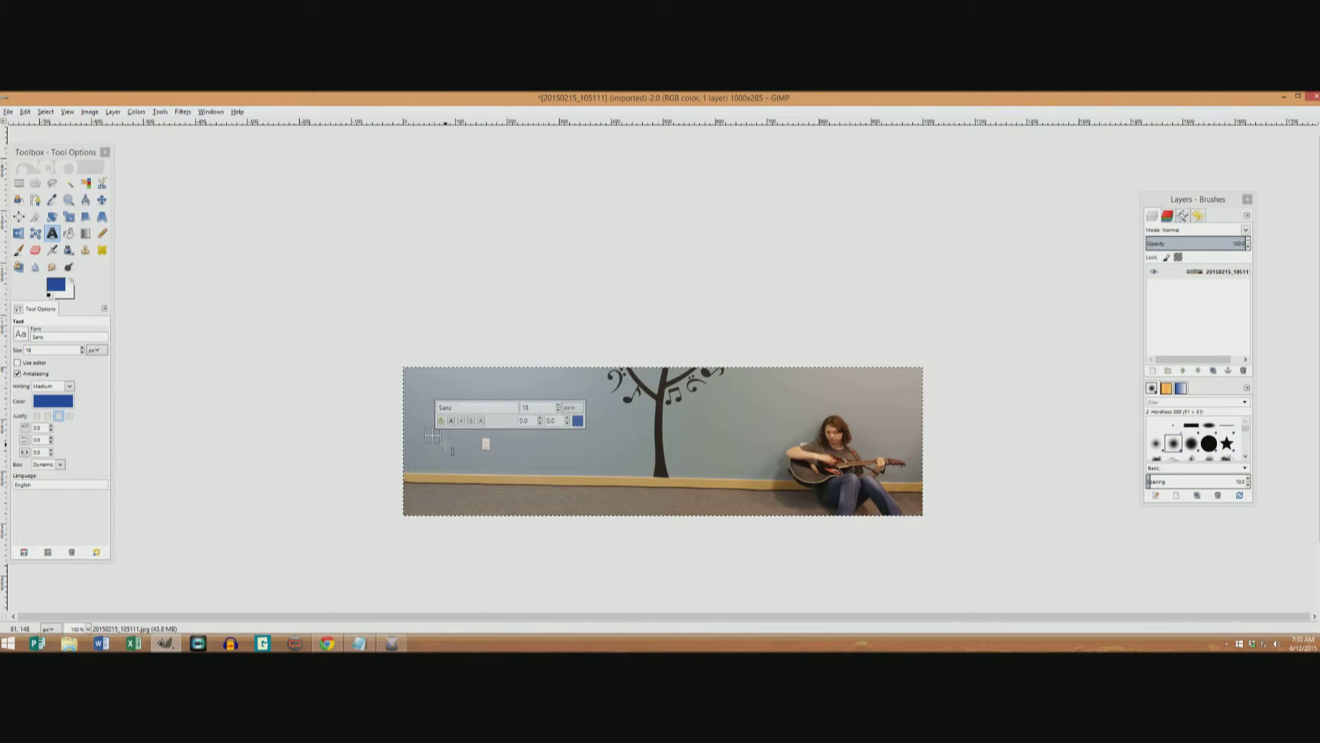
{"action": "type", "text": "Youth"}
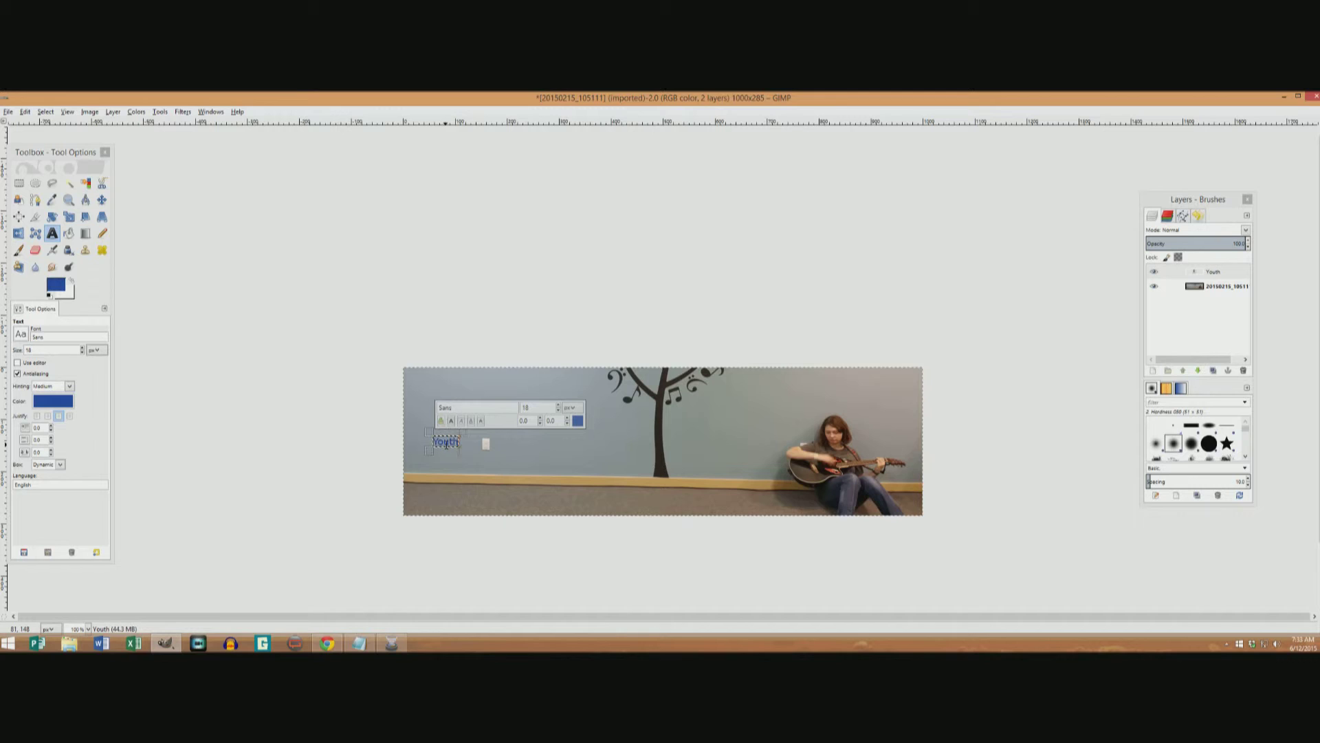
{"action": "type", "text": " Worship"}
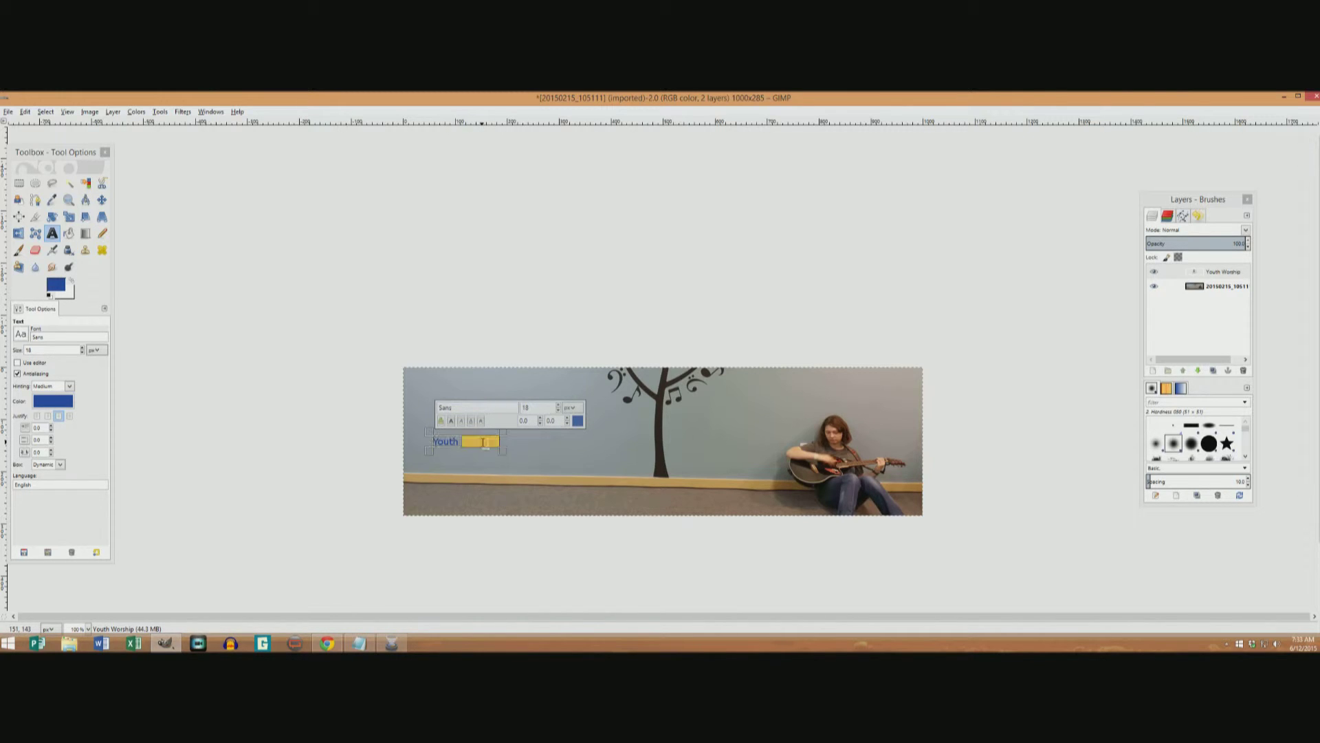
Change the colour of the whole "Youth Worship" text to green
{"action": "left_click", "coordinate": [579, 421]}
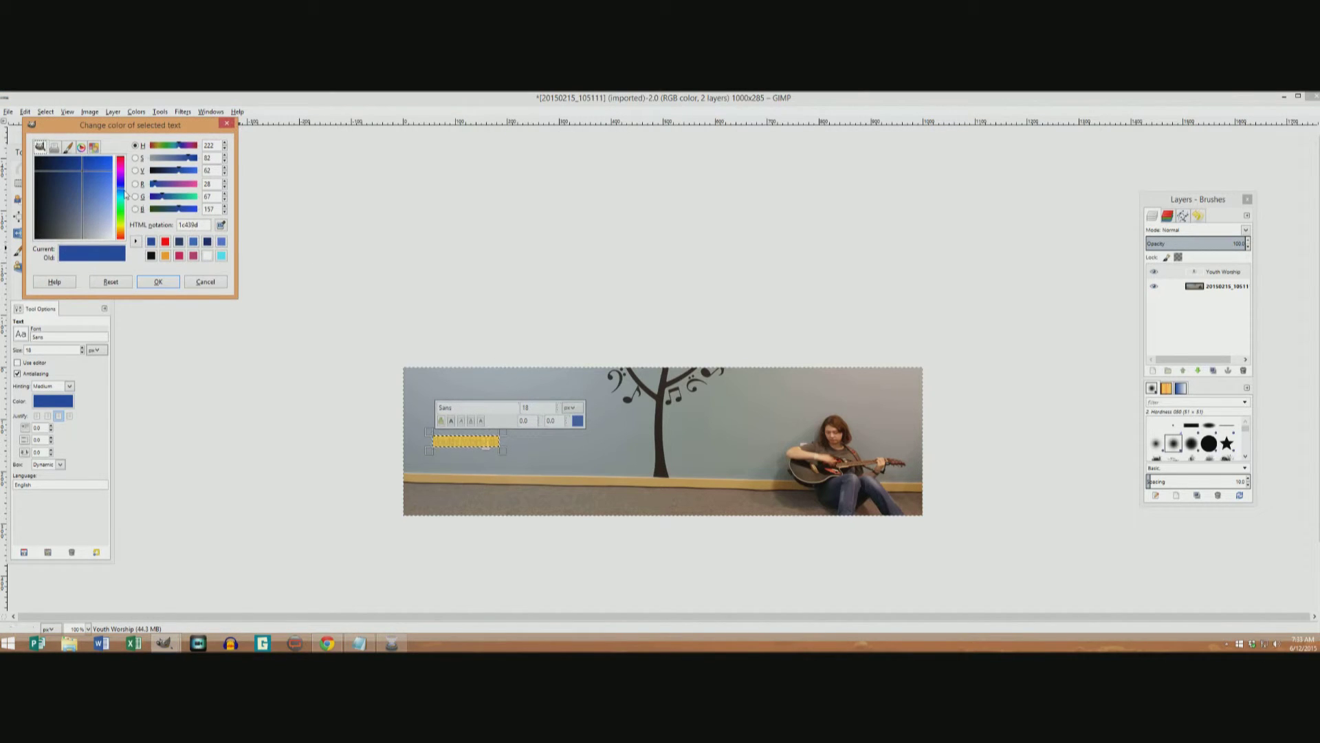
{"action": "left_click", "coordinate": [124, 207]}
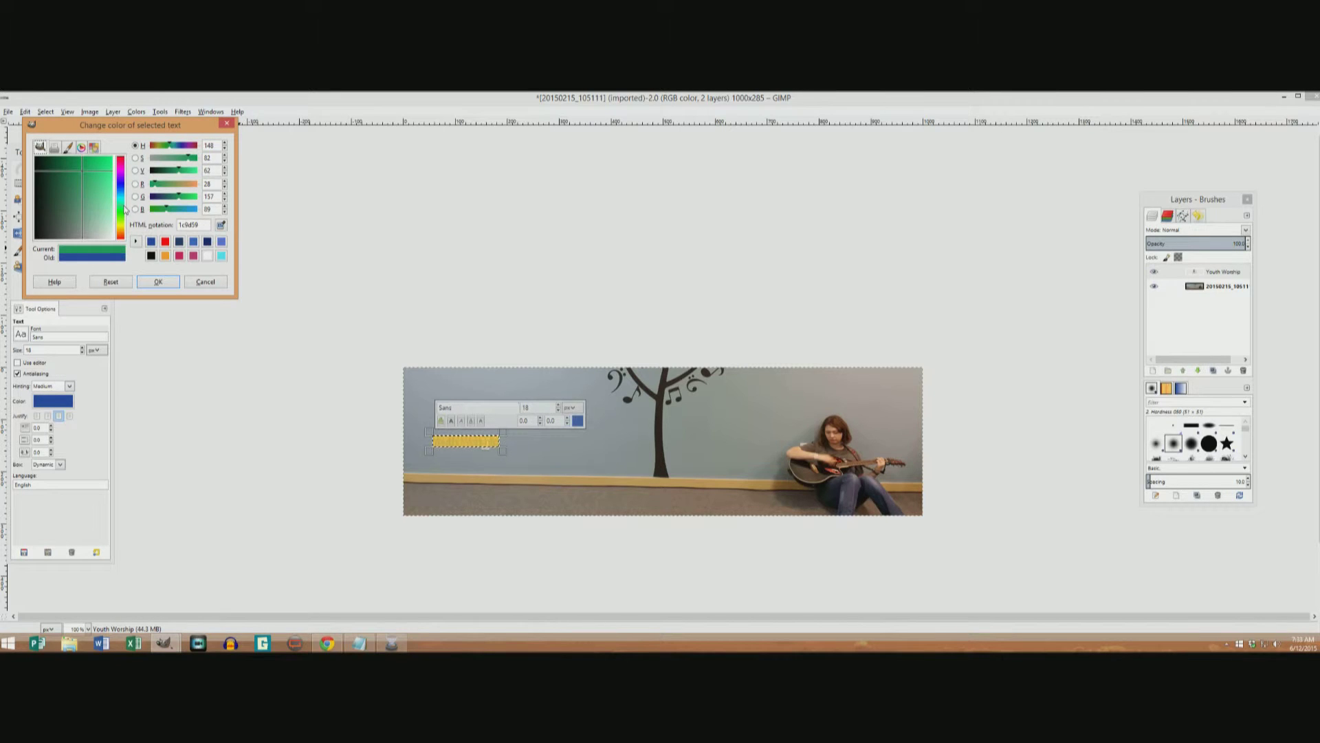
{"action": "left_click_drag", "start_coordinate": [124, 207], "coordinate": [125, 213]}
{"action": "left_click", "coordinate": [157, 281]}
Set the font of the whole "Youth Worship" text to Courier New Bold
{"action": "triple_click", "coordinate": [456, 440]}
{"action": "left_click", "coordinate": [464, 406]}
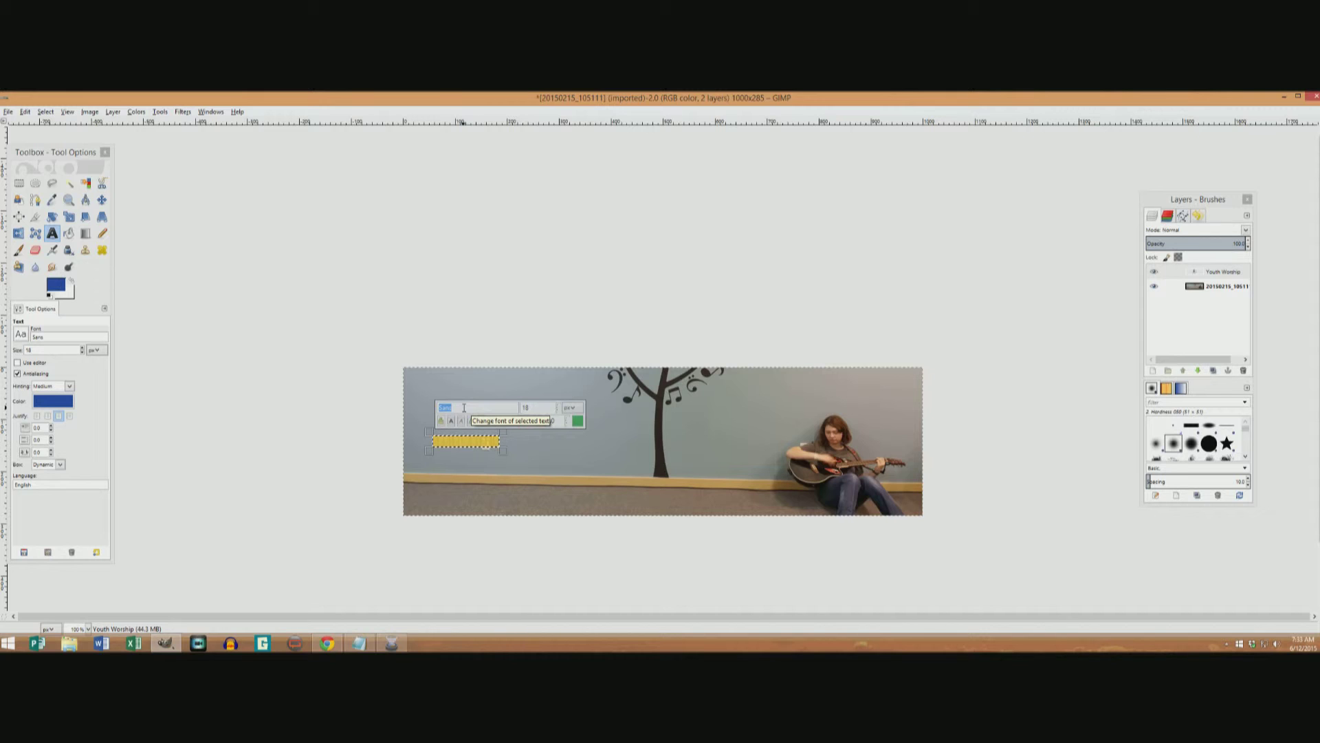
{"action": "type", "text": "cou"}
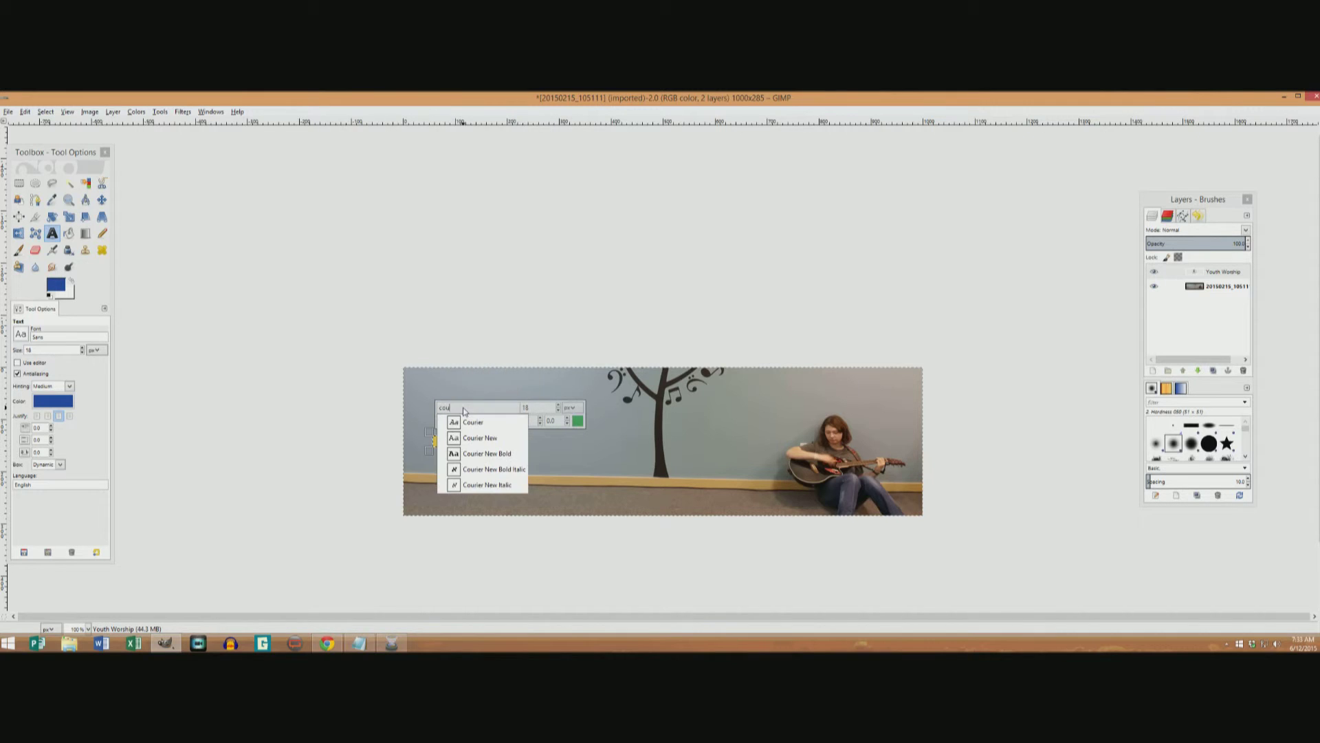
{"action": "left_click", "coordinate": [481, 453]}
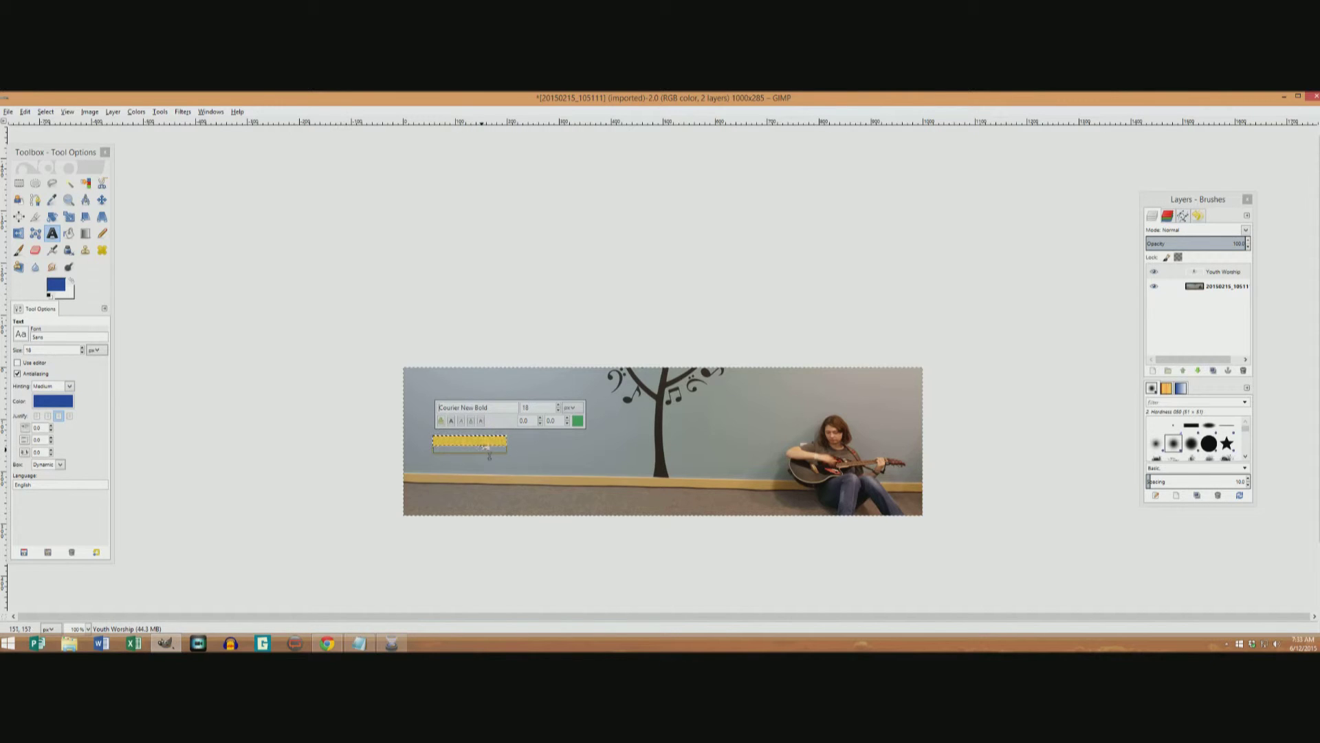
Increase the "Youth Worship" text size to 60 px and enlarge its text box upward and to both sides
{"action": "left_click", "coordinate": [558, 406]}
{"action": "left_click", "coordinate": [558, 406]}
{"action": "left_click", "coordinate": [558, 405]}
{"action": "left_click", "coordinate": [559, 405]}
{"action": "left_click", "coordinate": [558, 406]}
{"action": "left_click", "coordinate": [559, 405]}
{"action": "left_click", "coordinate": [559, 406]}
{"action": "left_click", "coordinate": [558, 406]}
{"action": "left_click", "coordinate": [559, 405]}
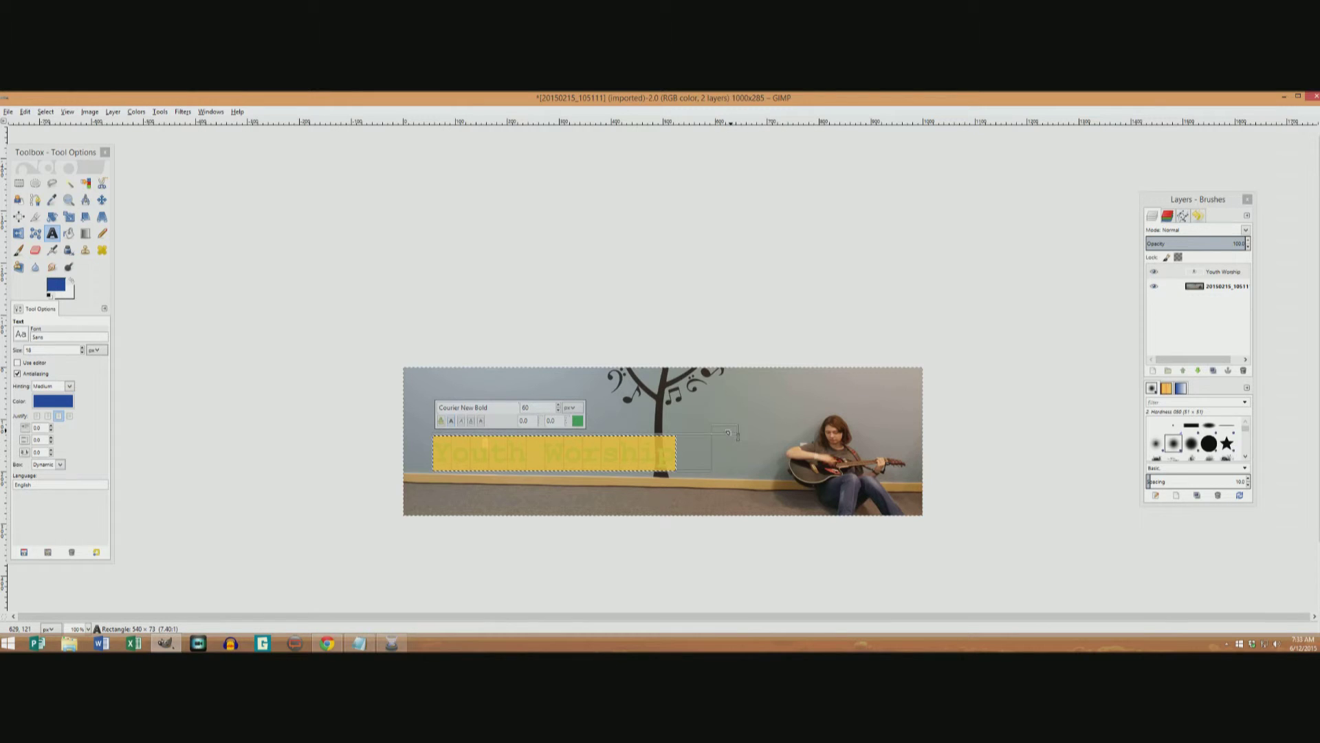
{"action": "left_click_drag", "start_coordinate": [690, 435], "coordinate": [766, 420]}
{"action": "left_click_drag", "start_coordinate": [421, 414], "coordinate": [396, 413]}
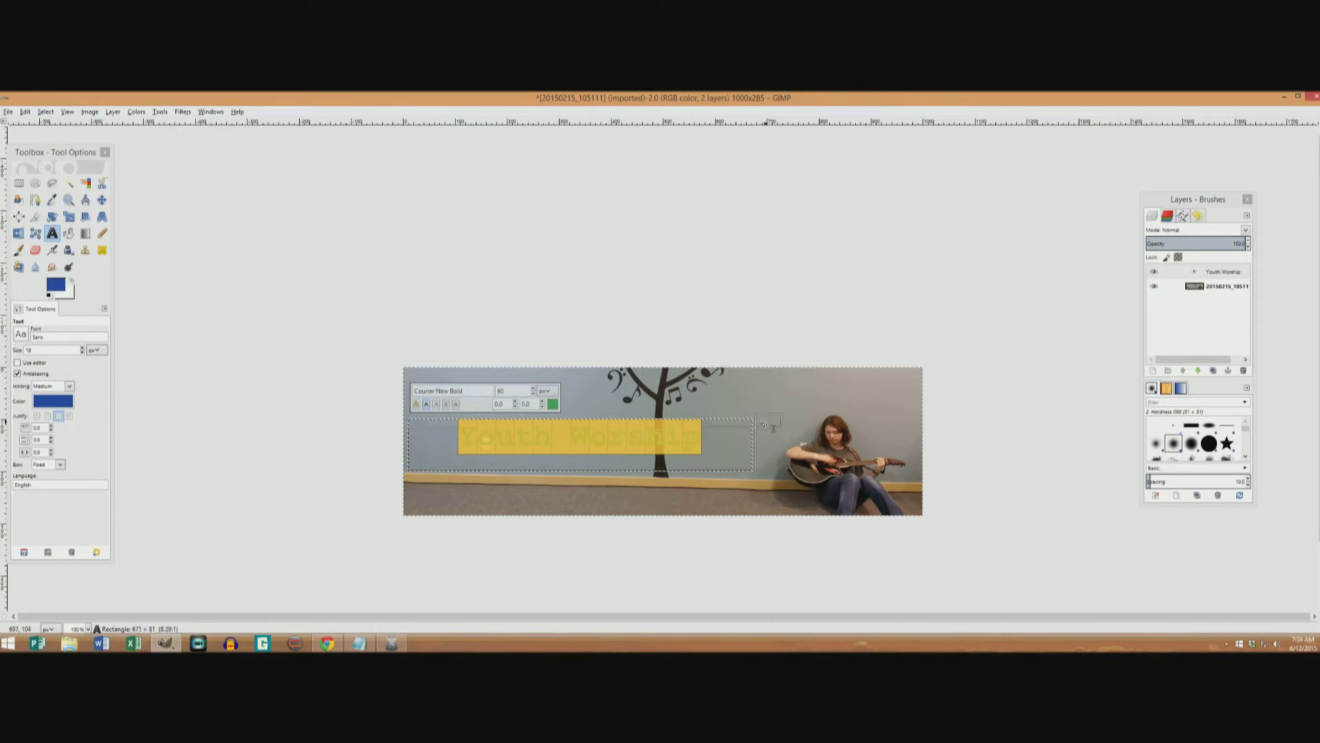
Enlarge the "Youth Worship" text box to about 717 × 94 px, extending it down to the baseboard and across towards the guitarist
{"action": "left_click_drag", "start_coordinate": [767, 421], "coordinate": [766, 424]}
{"action": "left_click_drag", "start_coordinate": [767, 479], "coordinate": [781, 487]}
{"action": "left_click_drag", "start_coordinate": [798, 427], "coordinate": [800, 428]}
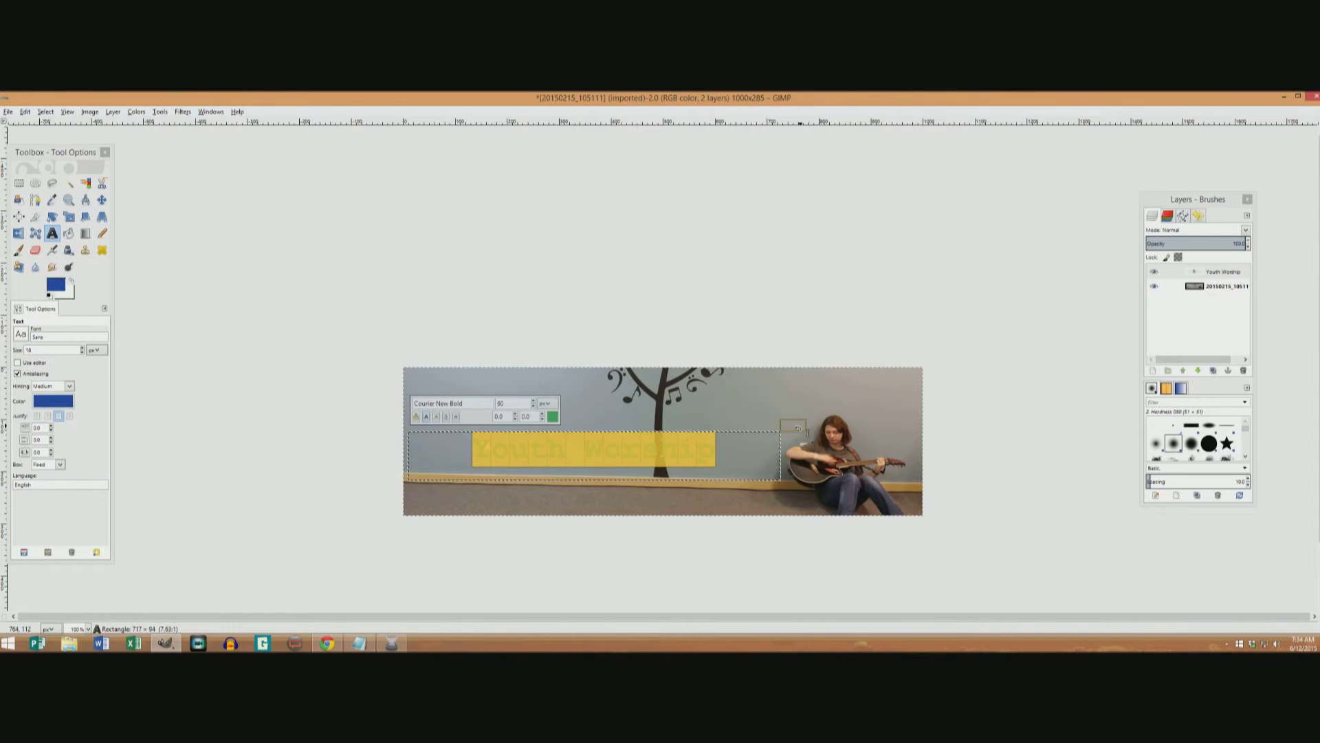
Try left and right justification on the "Youth Worship" text, and set it back to centered
{"action": "left_click", "coordinate": [37, 417]}
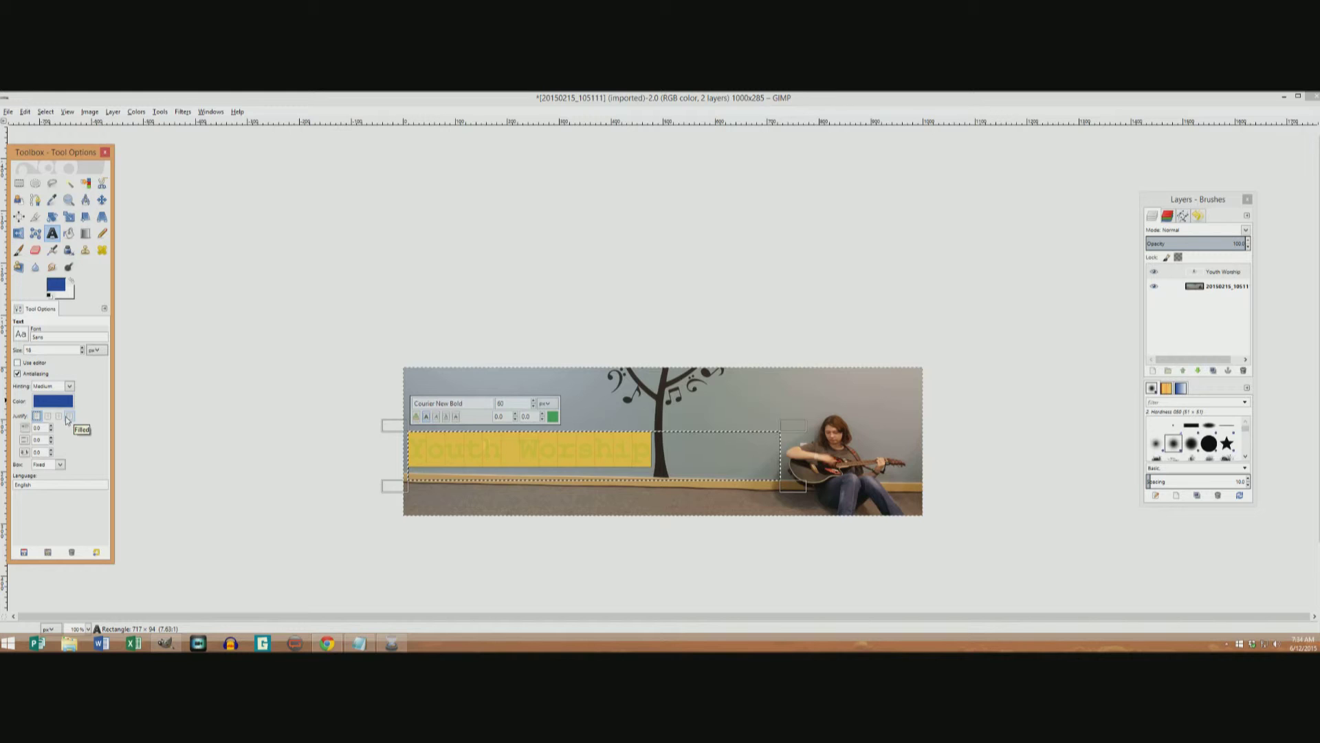
{"action": "left_click", "coordinate": [47, 417]}
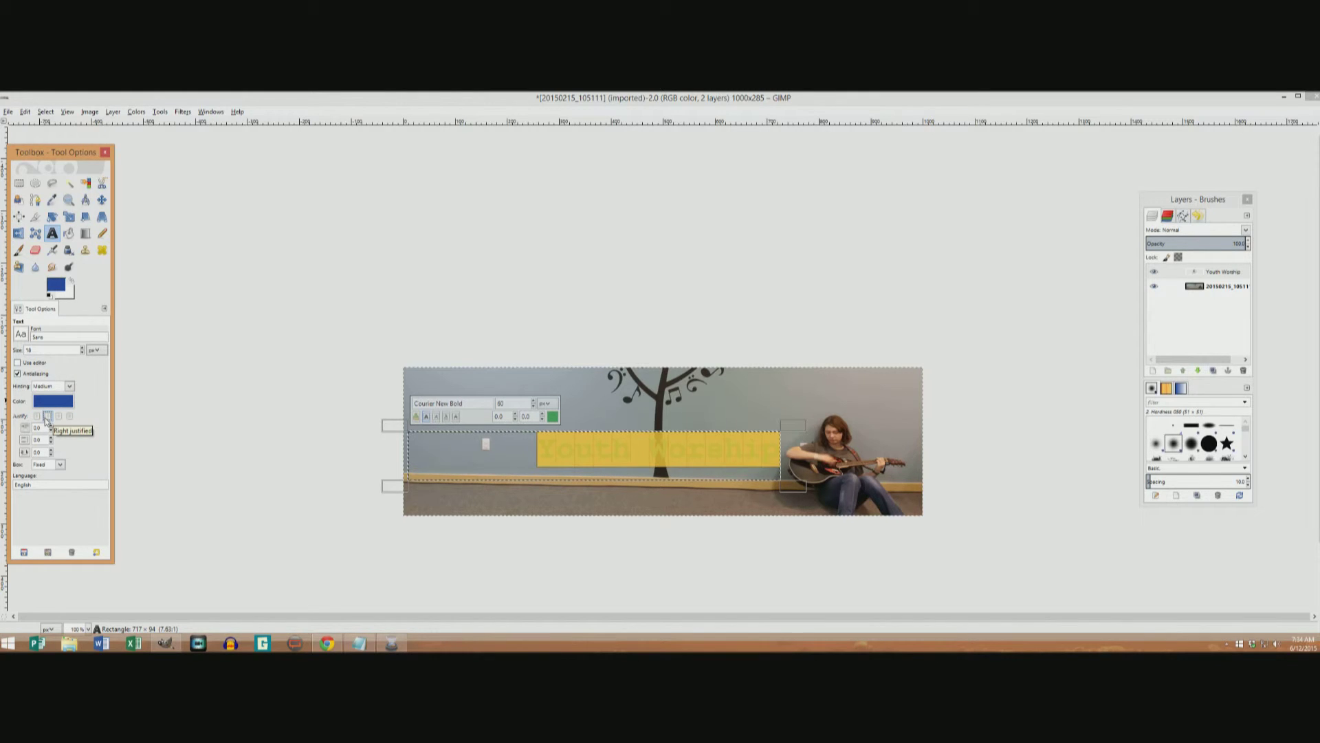
{"action": "left_click", "coordinate": [59, 417]}
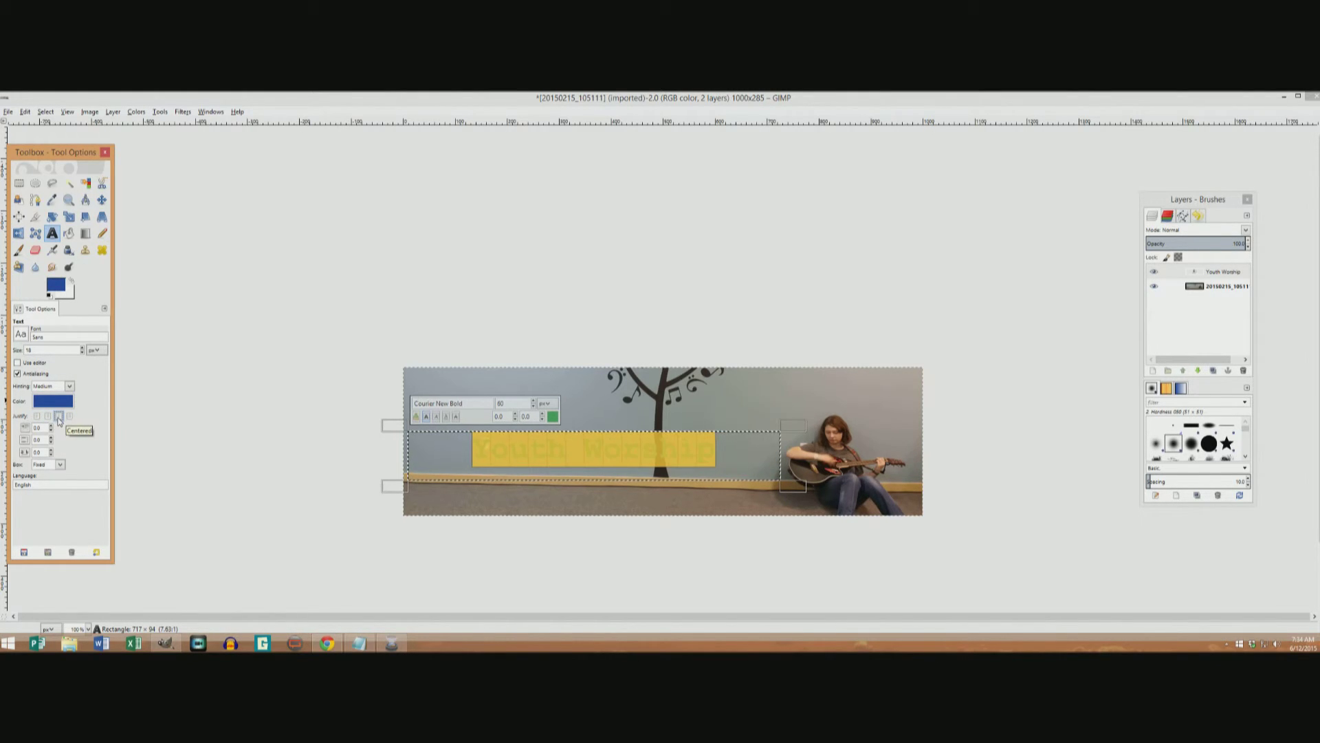
Finish editing the "Youth Worship" text and check the Notepad task list
{"action": "left_click", "coordinate": [834, 318]}
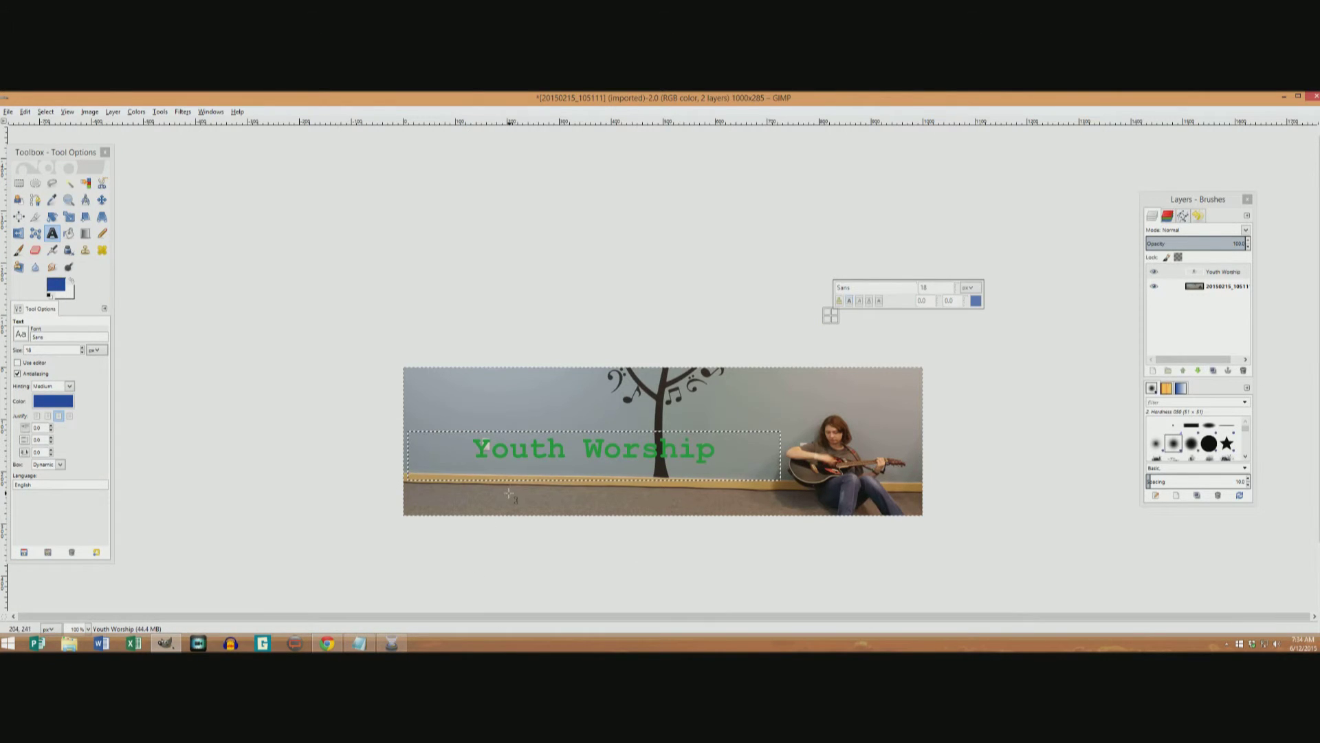
{"action": "left_click", "coordinate": [355, 643]}
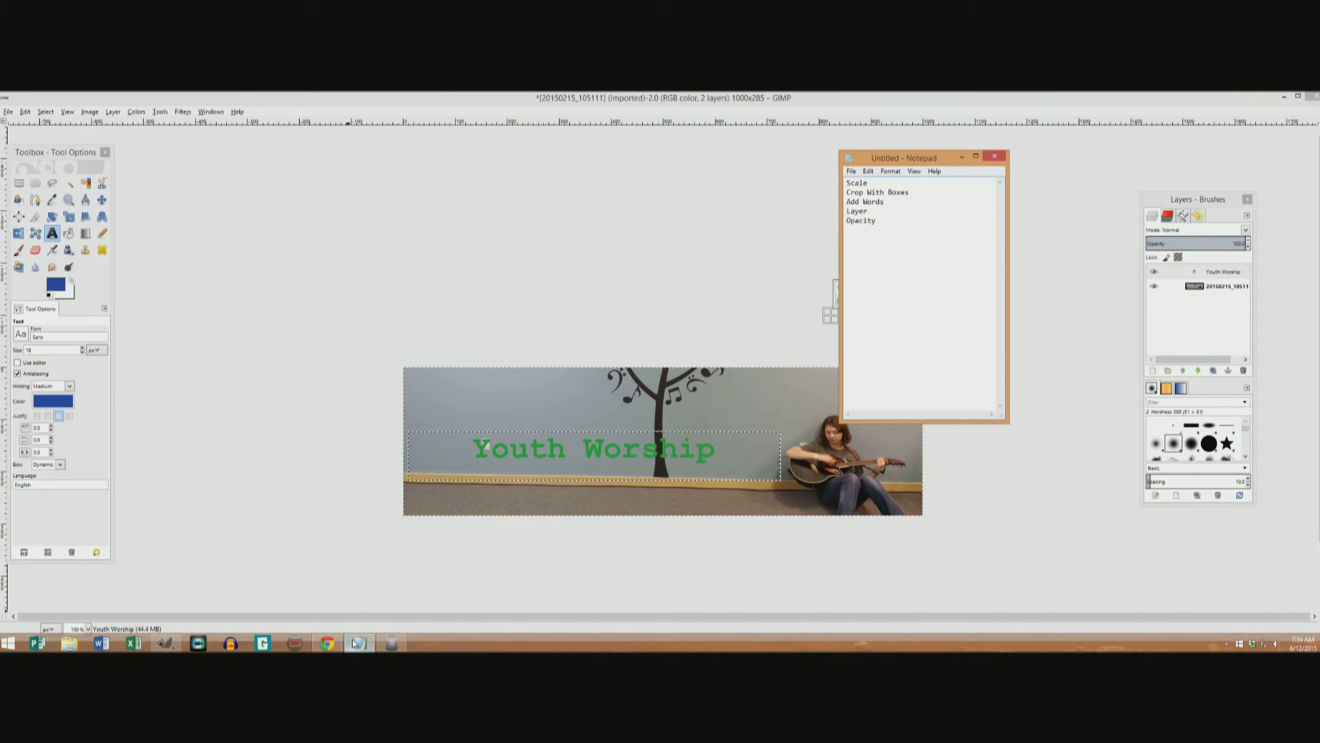
{"action": "left_click", "coordinate": [354, 643]}
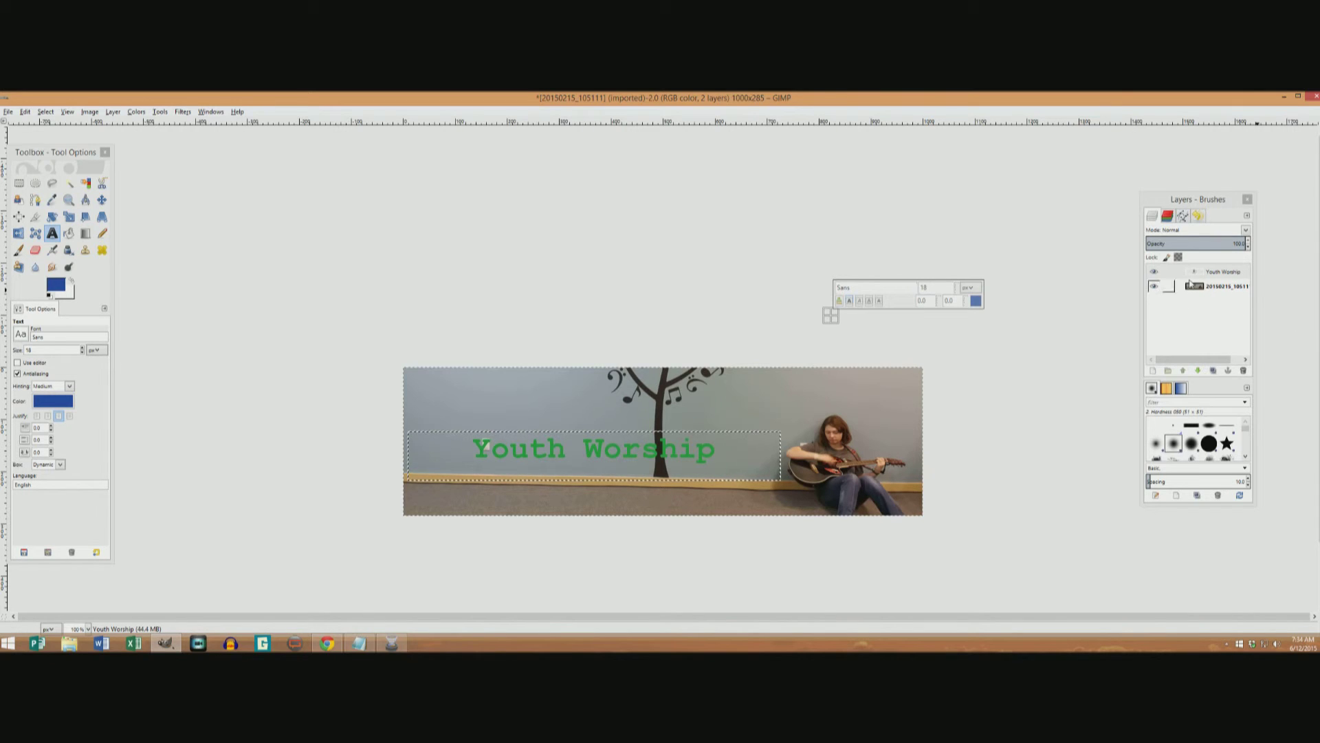
Add a new 1000 × 285 px layer with transparency fill and move it below the photo layer
{"action": "left_click_drag", "start_coordinate": [1197, 203], "coordinate": [1194, 194]}
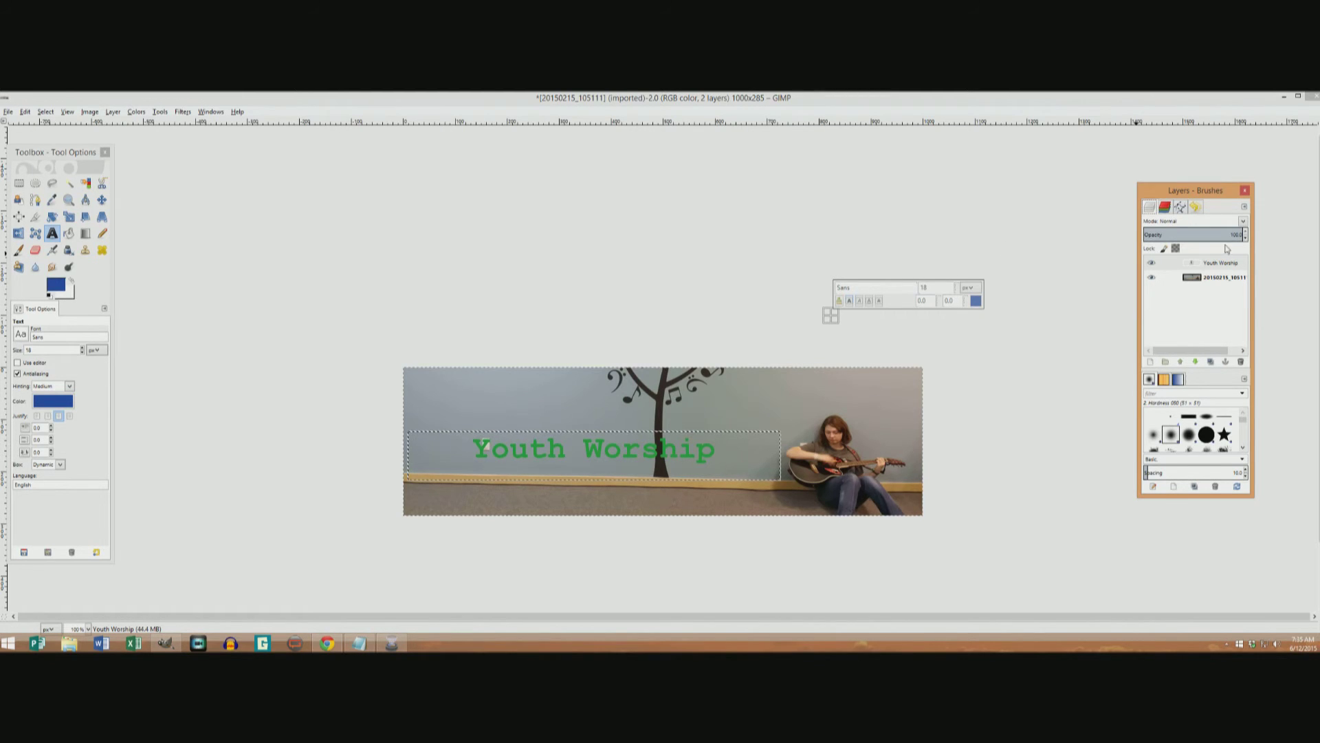
{"action": "left_click", "coordinate": [1222, 277]}
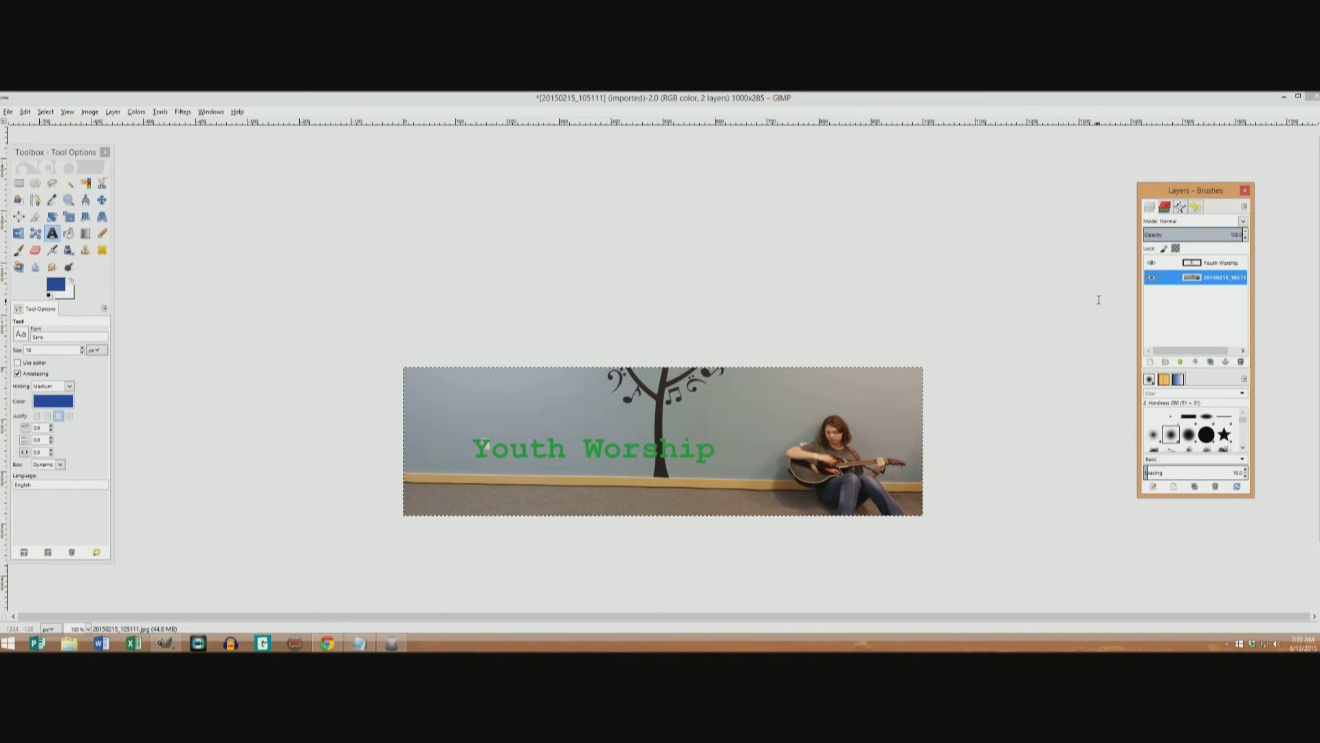
{"action": "right_click", "coordinate": [1175, 302]}
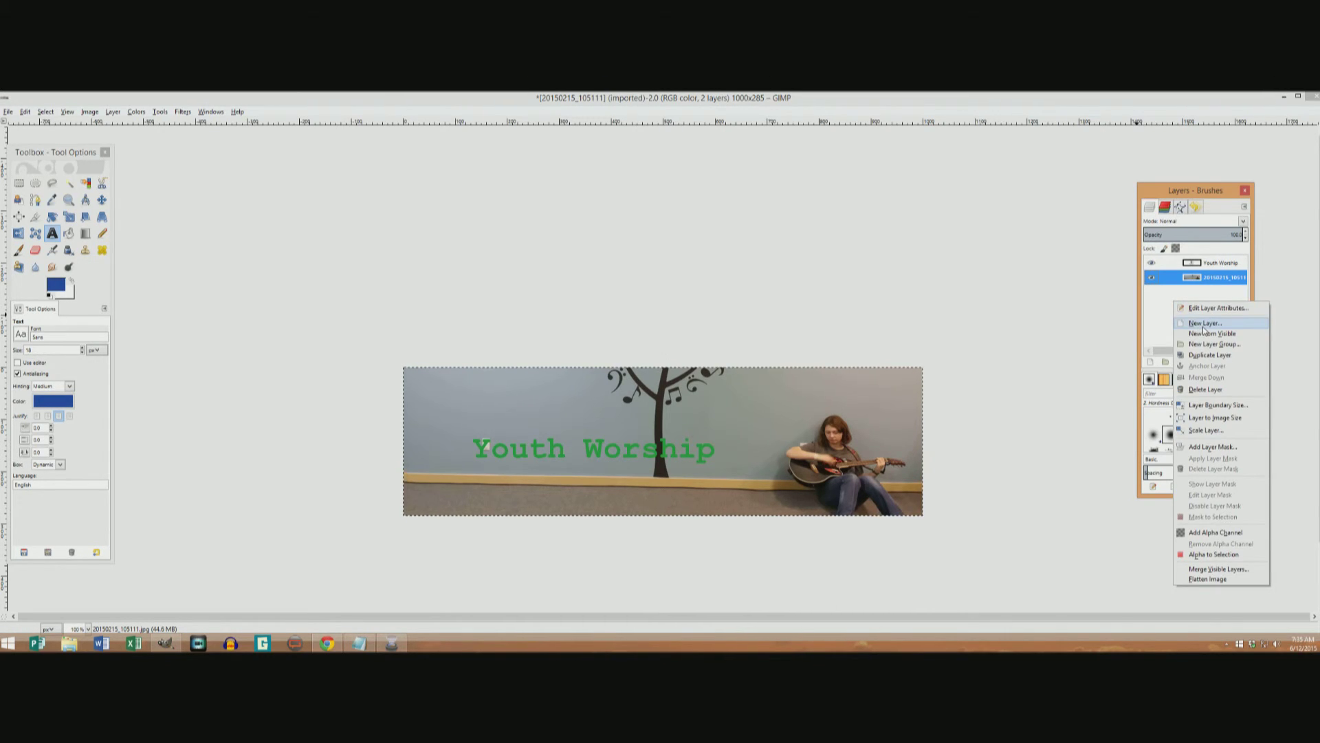
{"action": "left_click", "coordinate": [1205, 324]}
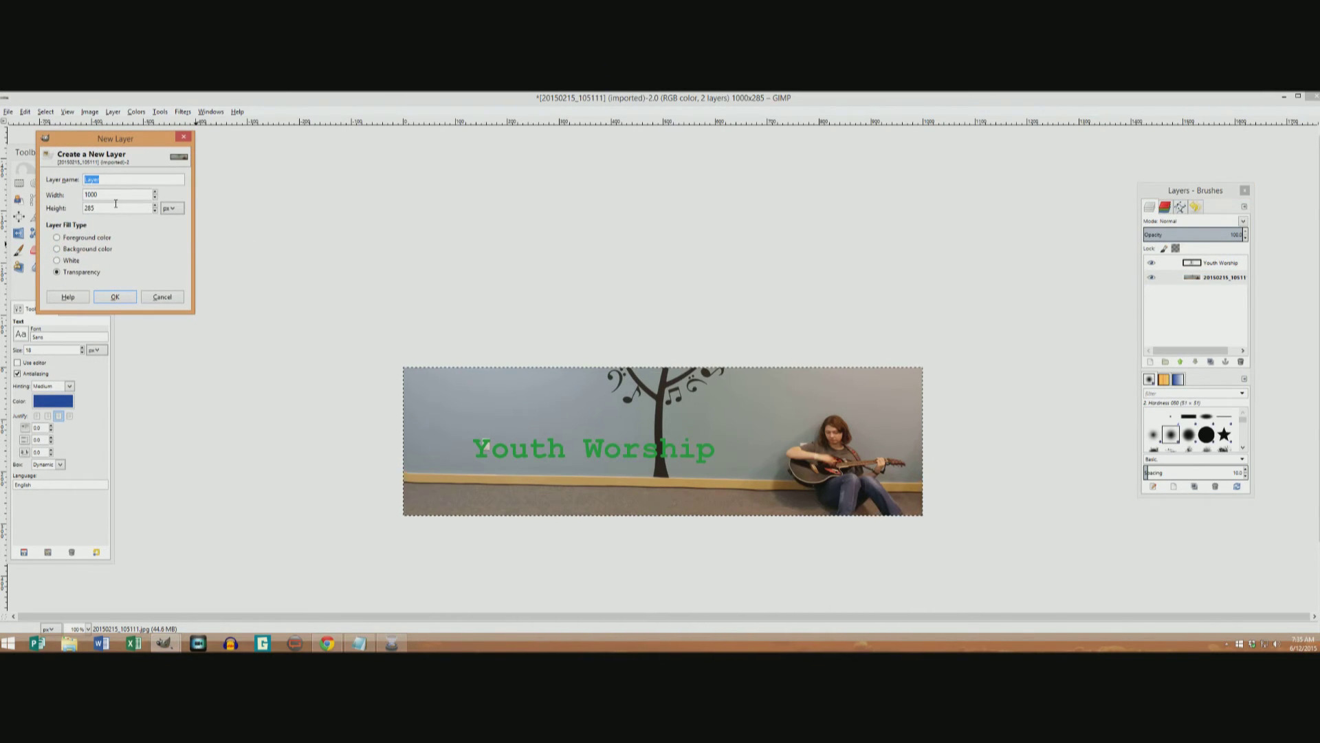
{"action": "left_click", "coordinate": [115, 296]}
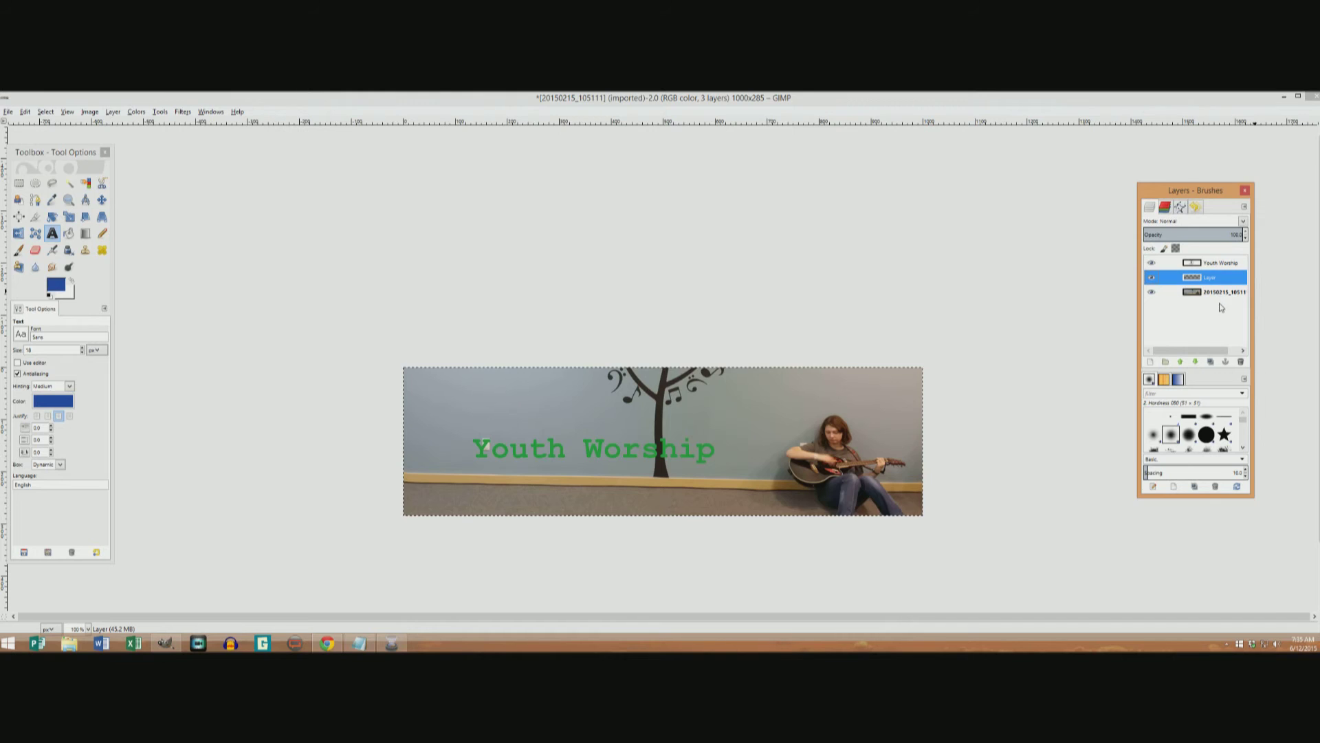
{"action": "left_click_drag", "start_coordinate": [1221, 277], "coordinate": [1214, 302]}
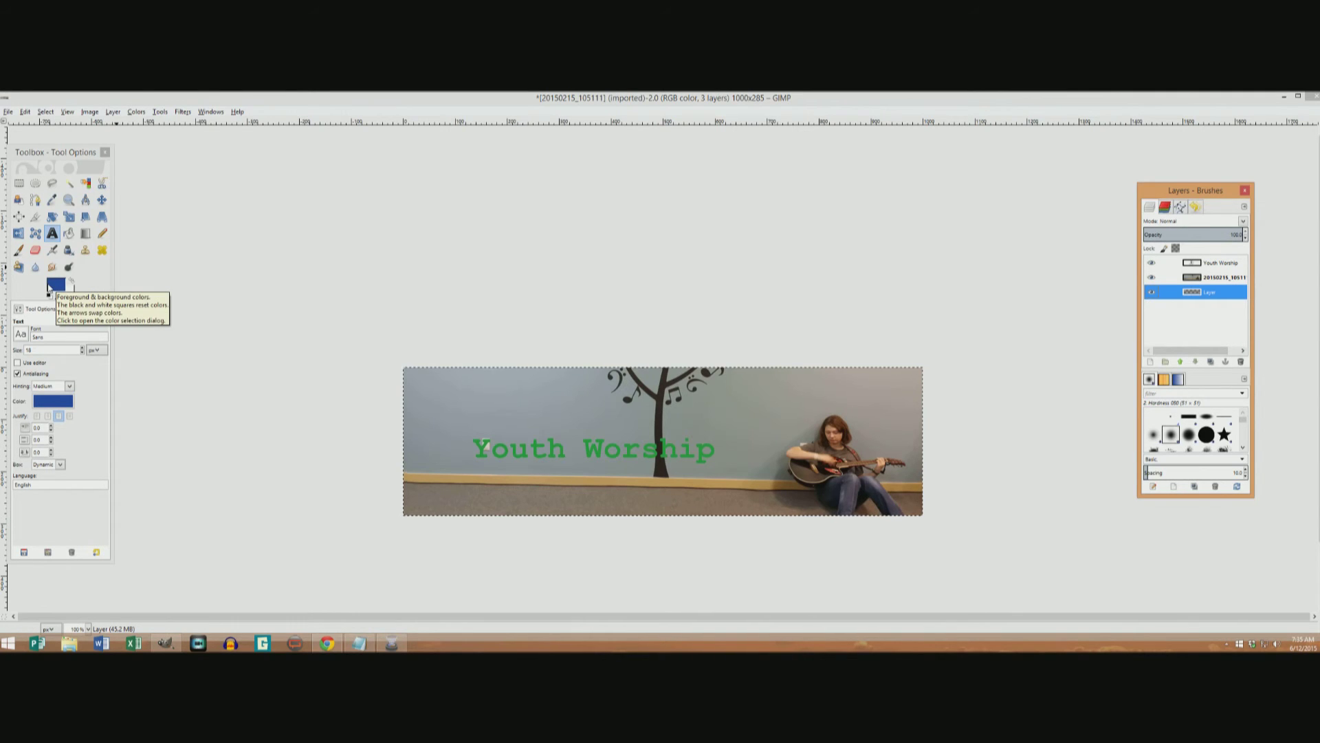
Fill the new bottom layer with the blue foreground colour using Bucket Fill
{"action": "left_click", "coordinate": [69, 233]}
{"action": "left_click", "coordinate": [1212, 294]}
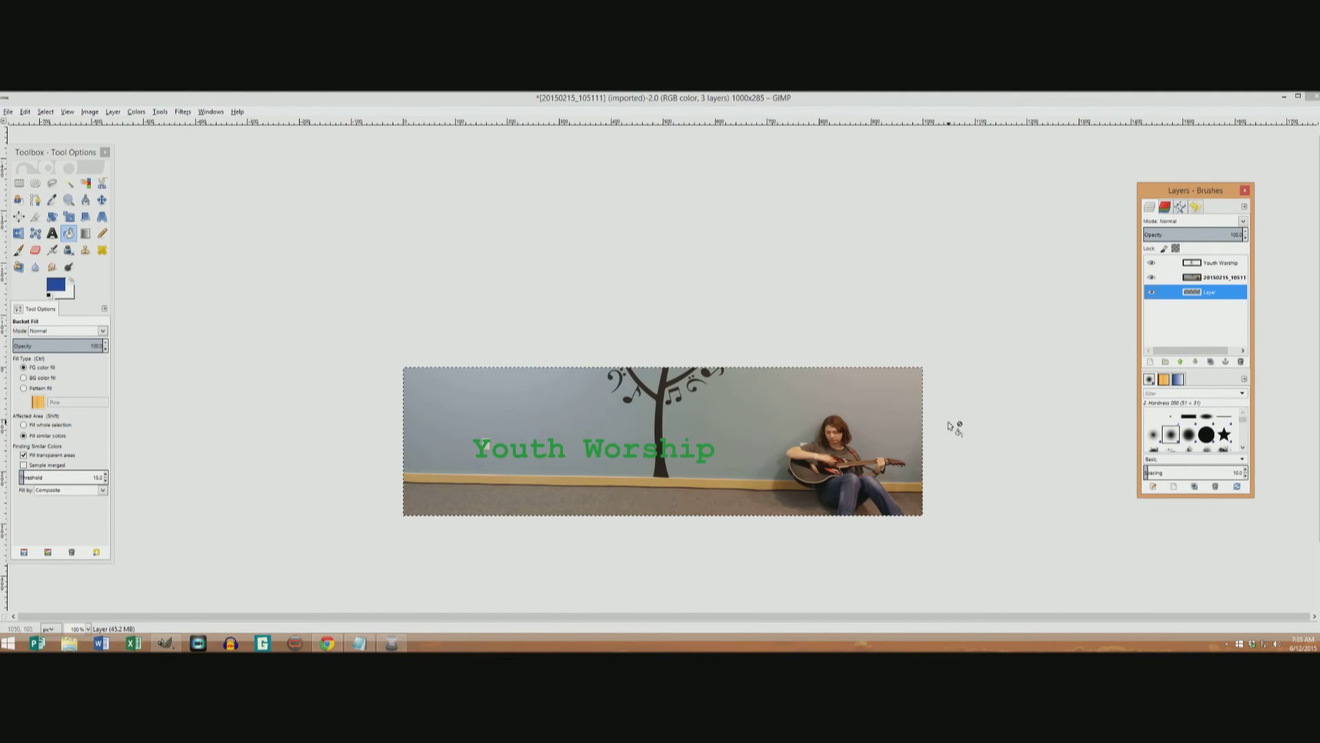
{"action": "left_click", "coordinate": [886, 417]}
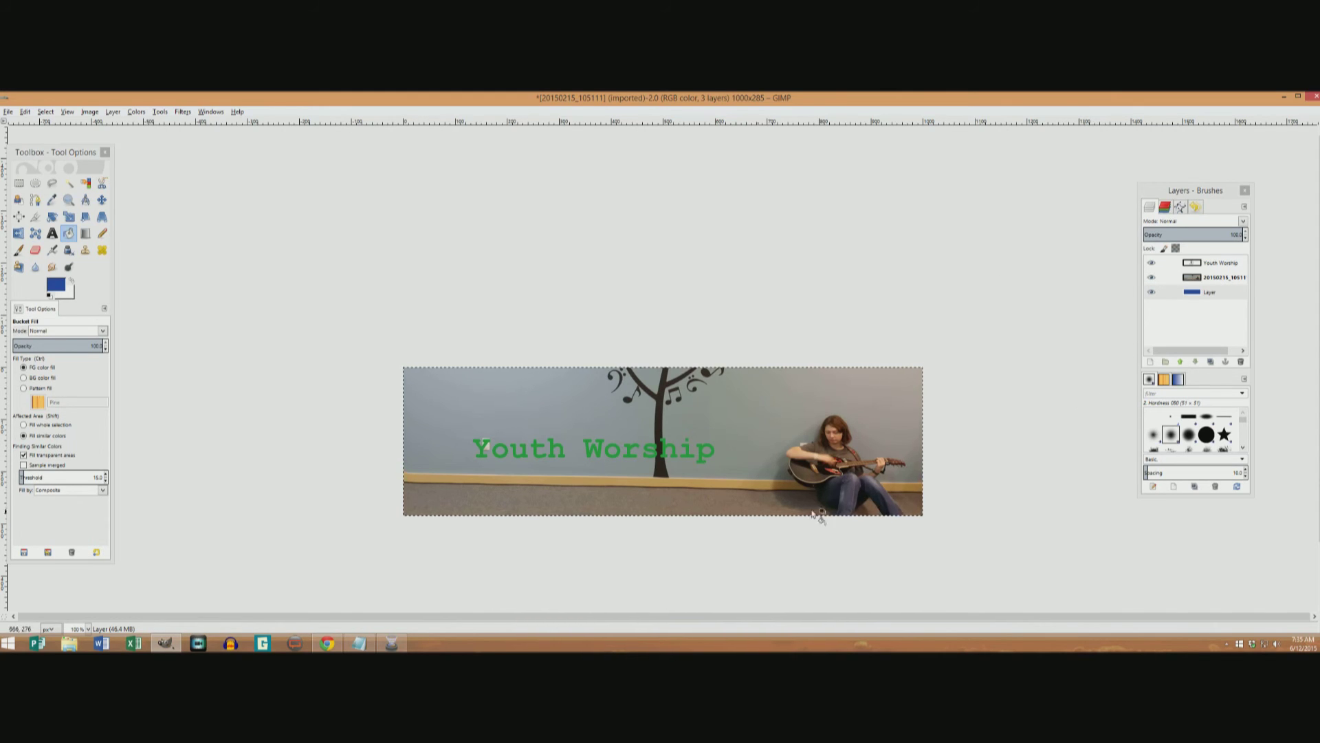
{"action": "left_click", "coordinate": [1210, 292]}
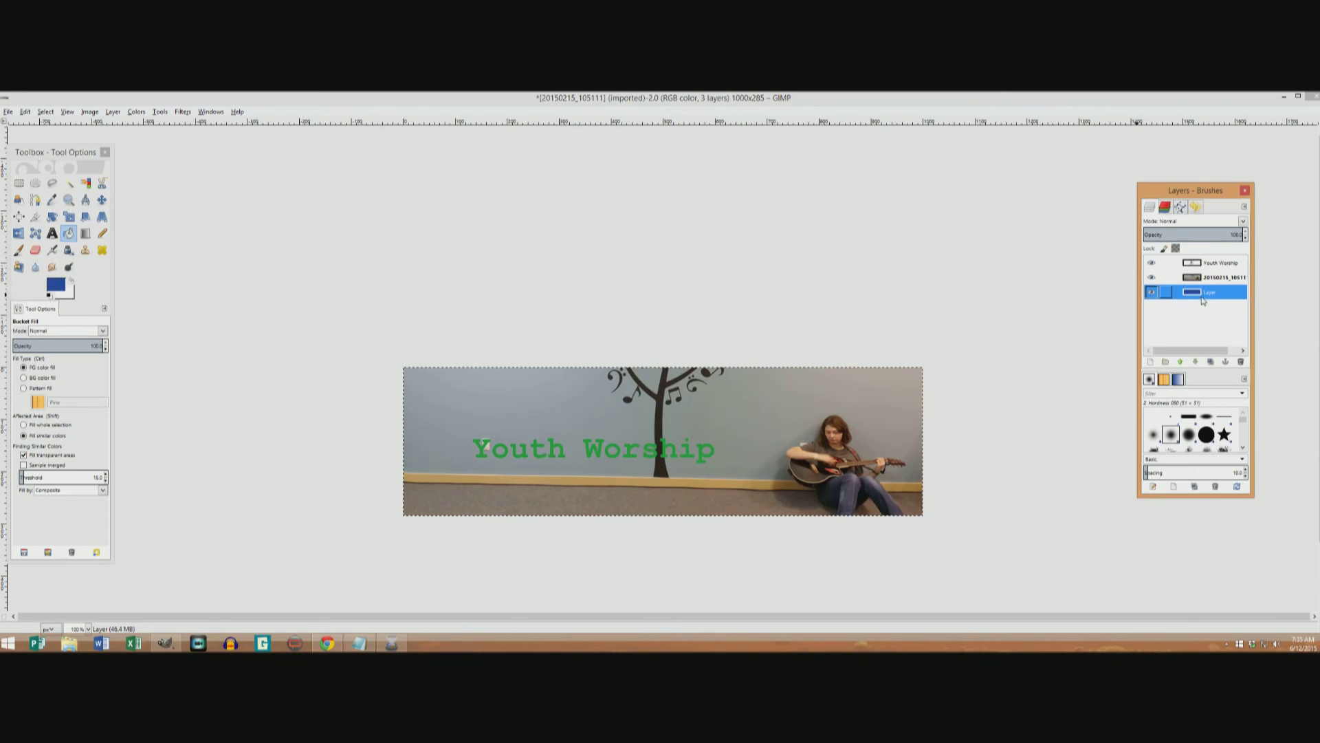
Lower the photo layer's opacity to 0, and raise it to about 27 to blend it with the blue layer
{"action": "left_click", "coordinate": [1204, 276]}
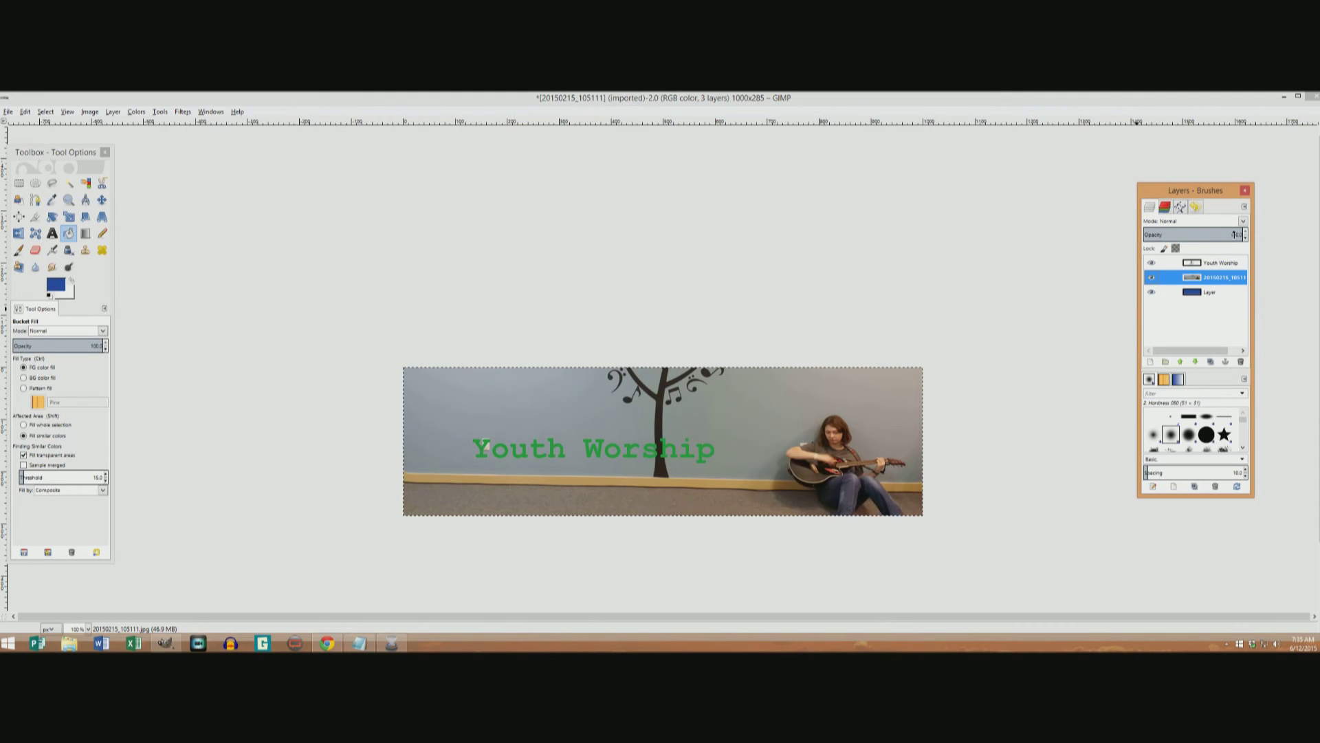
{"action": "left_click_drag", "start_coordinate": [1233, 235], "coordinate": [1110, 251]}
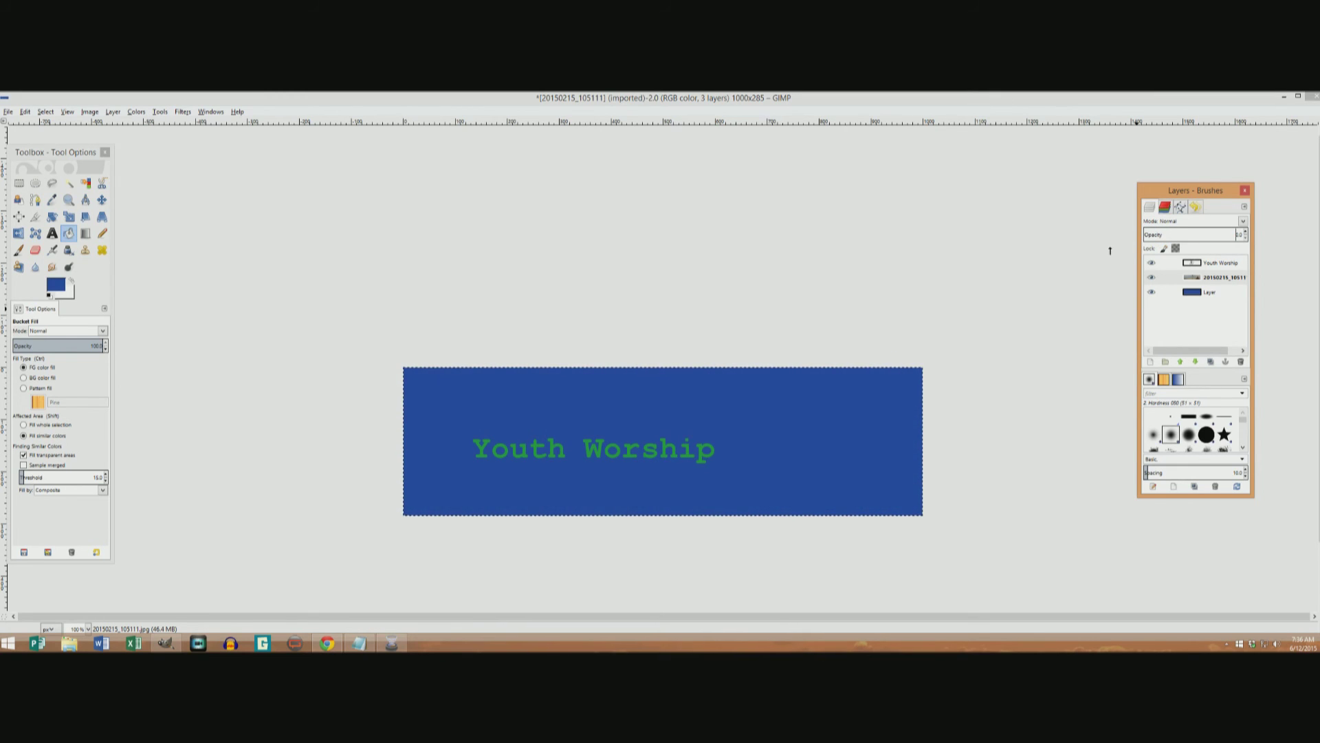
{"action": "left_click_drag", "start_coordinate": [1145, 234], "coordinate": [1174, 249]}
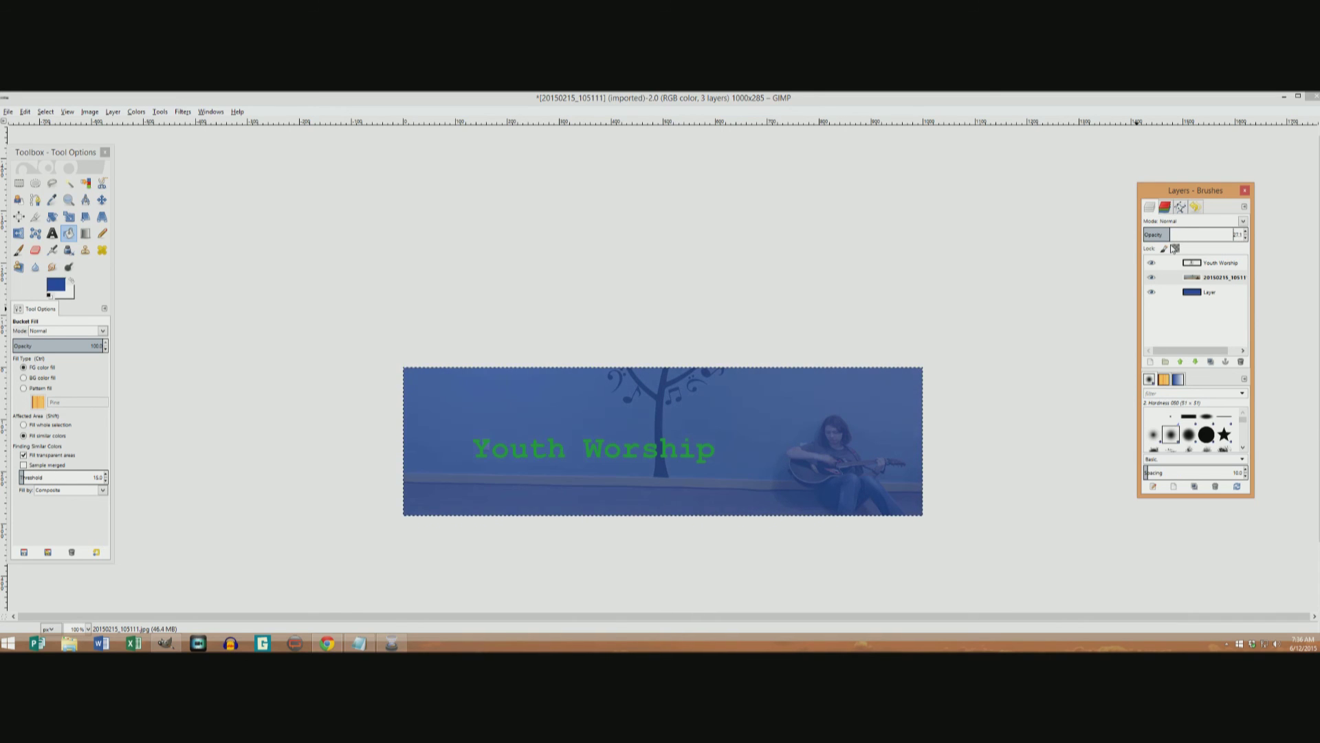